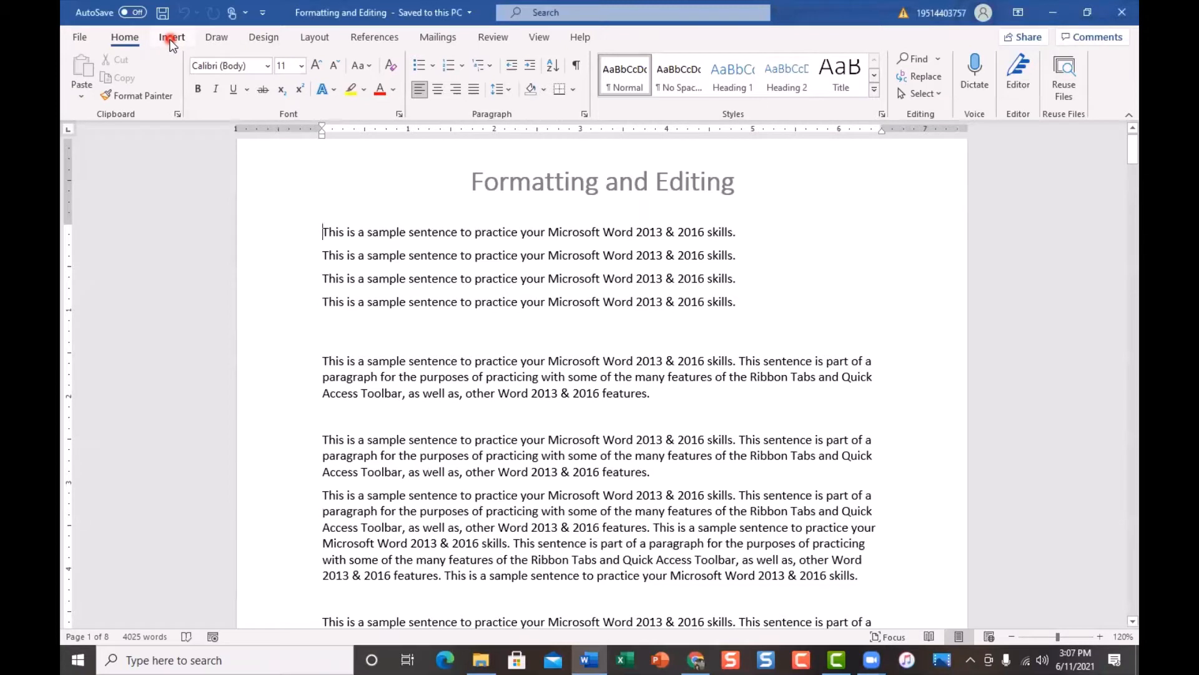
click(170, 39)
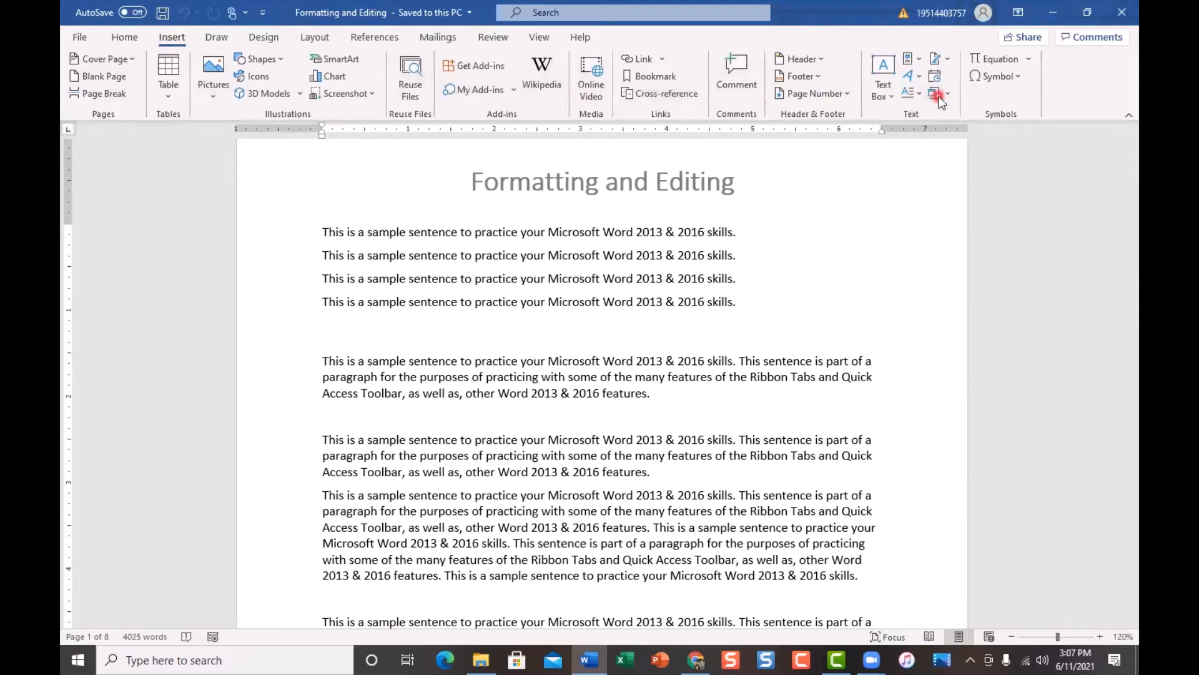
click(219, 38)
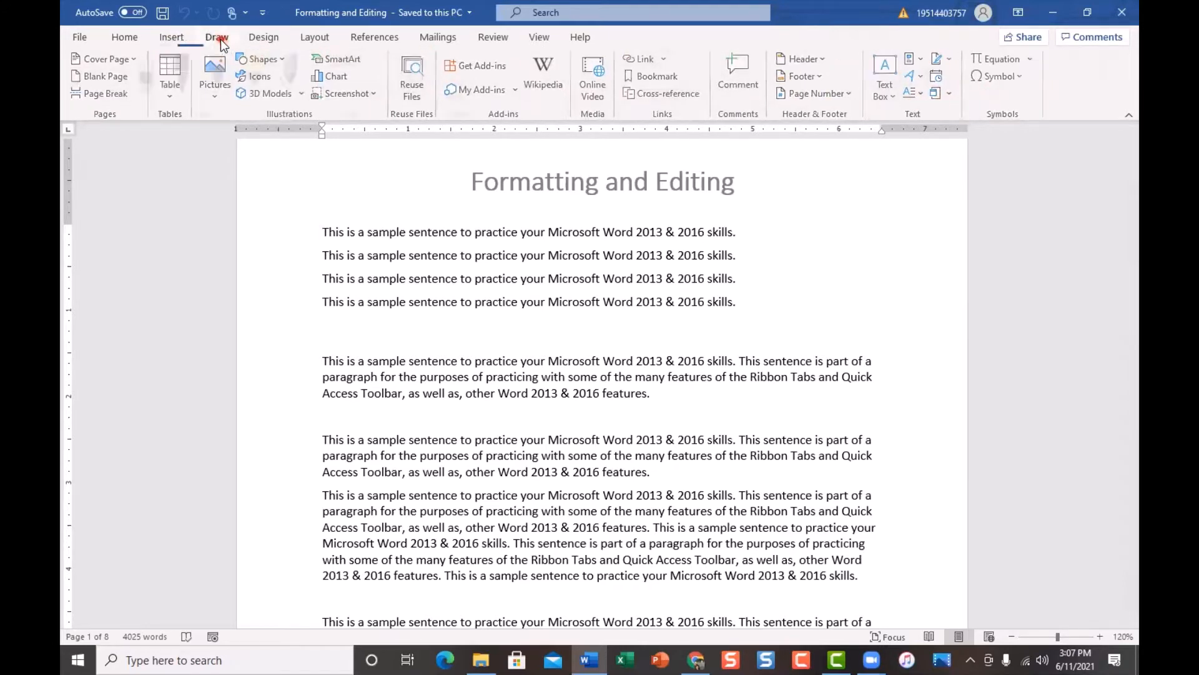
click(263, 37)
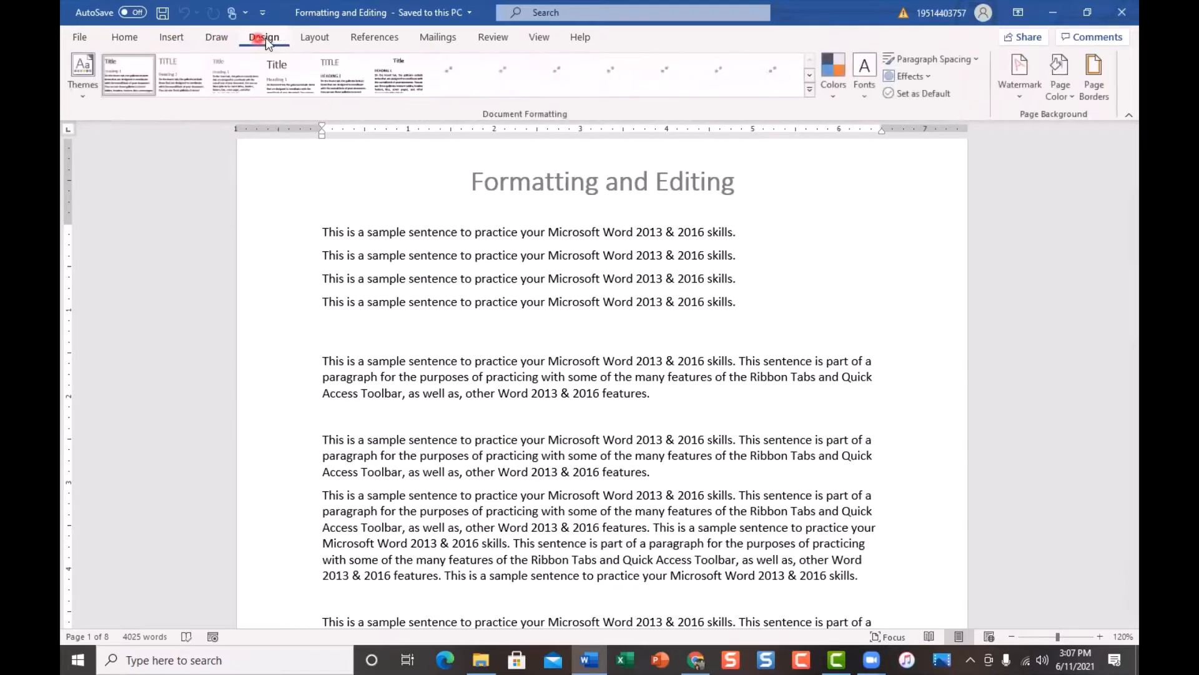
click(312, 37)
click(371, 37)
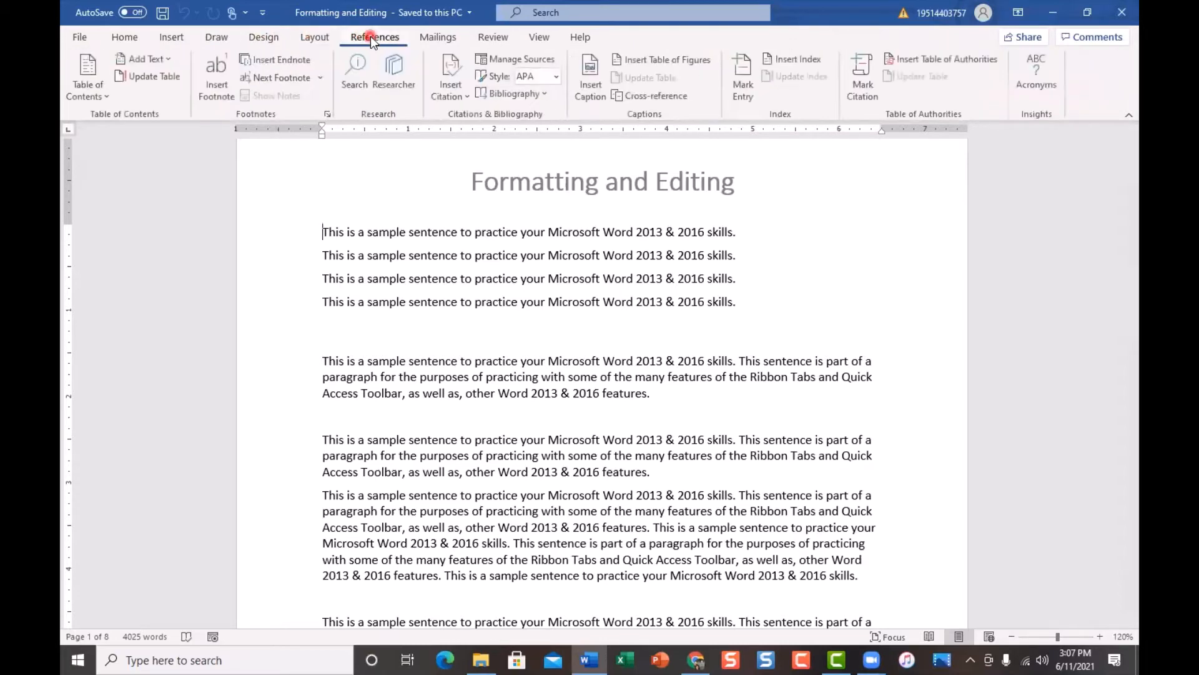
click(443, 38)
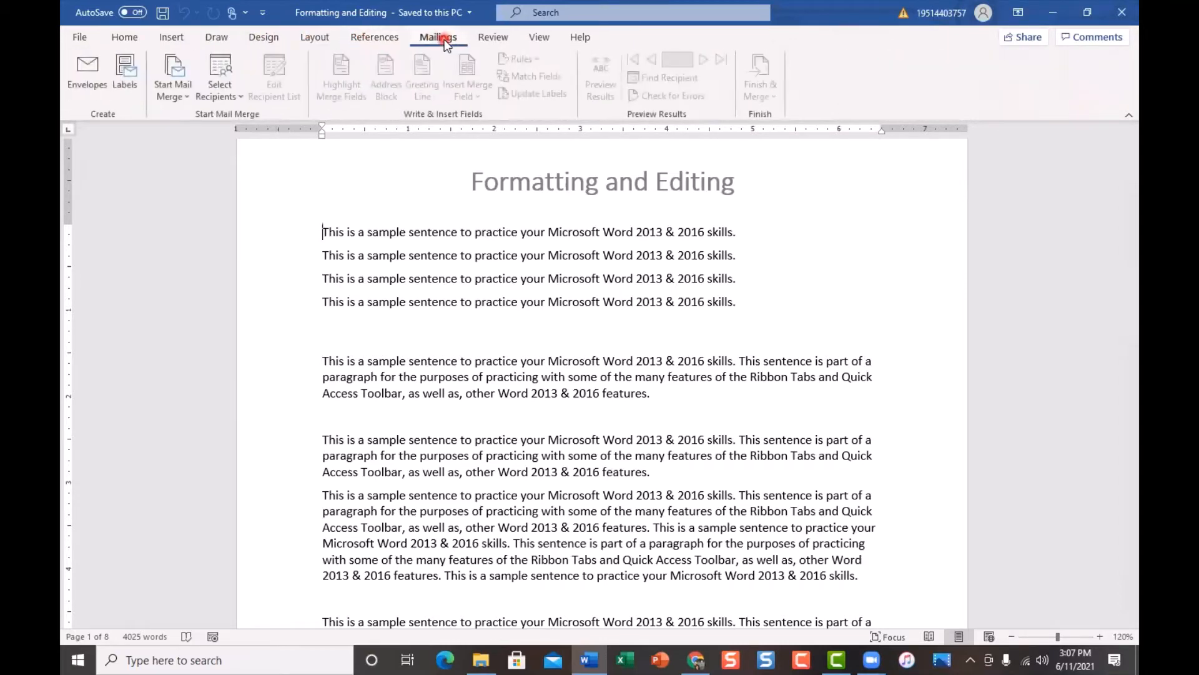
click(124, 37)
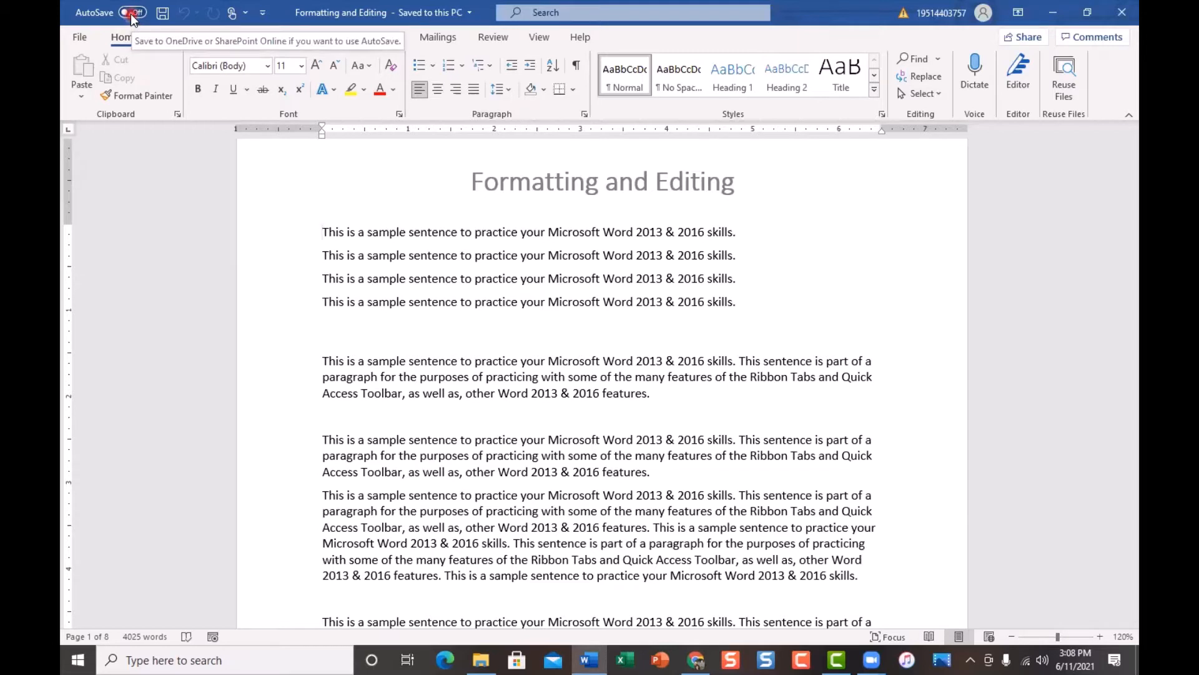
Move the Quick Access Toolbar below the ribbon
click(264, 13)
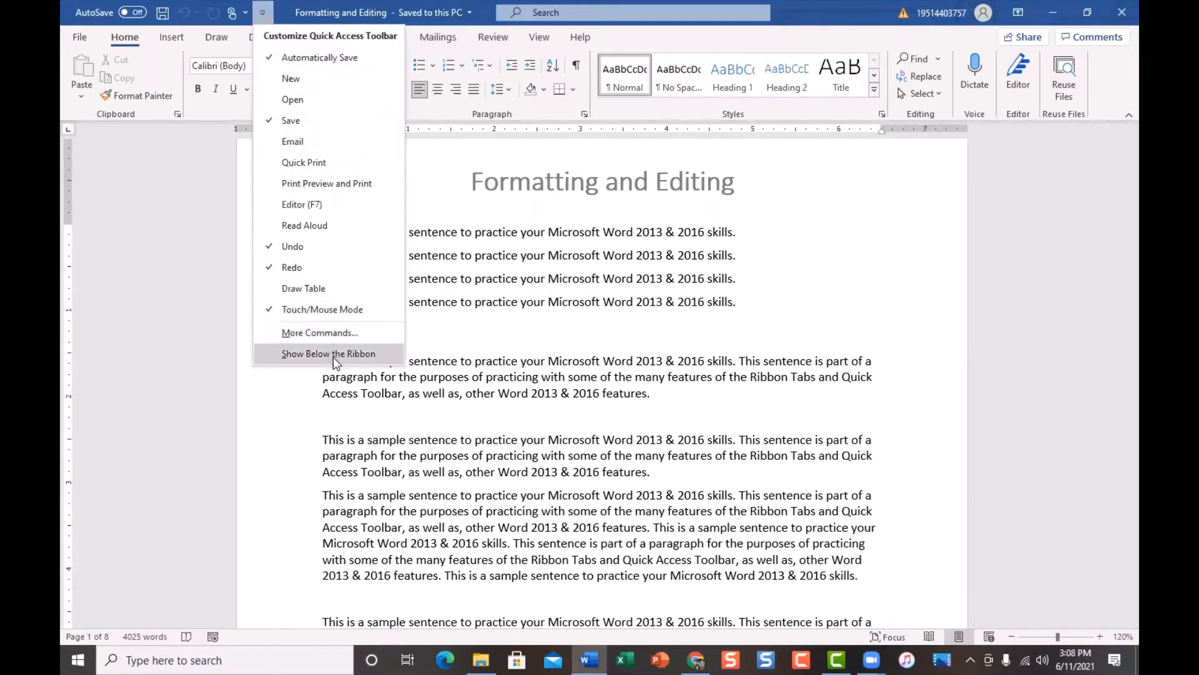
click(385, 355)
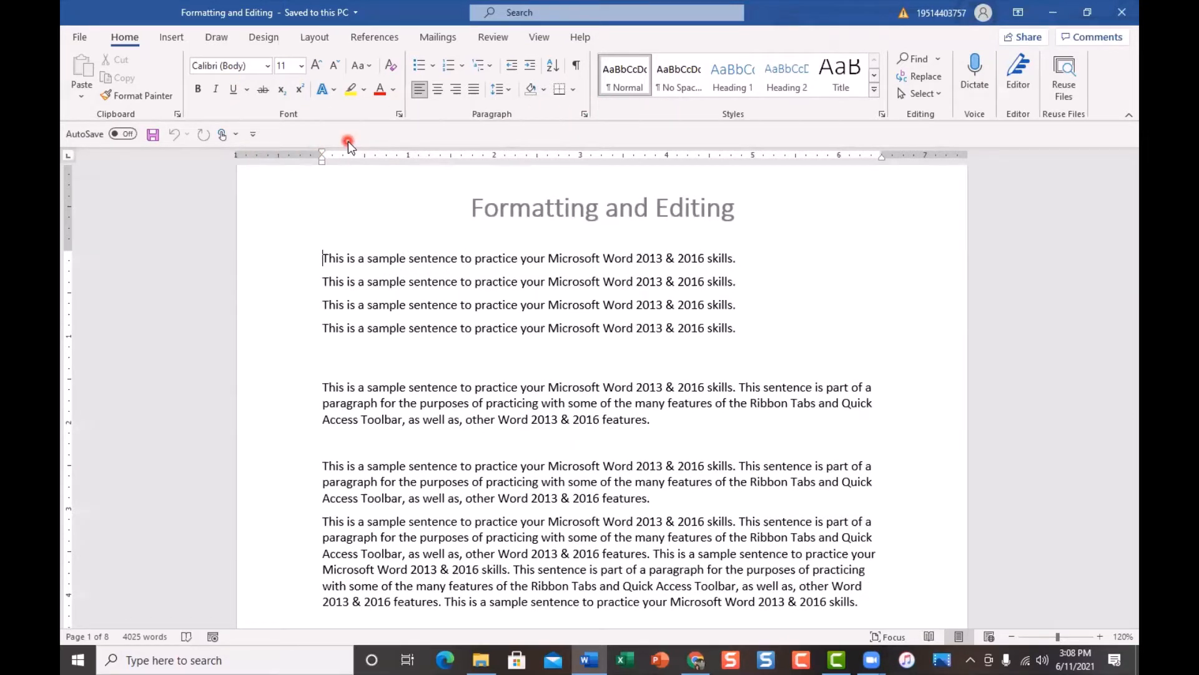
Make the word "sentence" in the first sample line bold and "Microsoft" in the second line italic
double_click(433, 258)
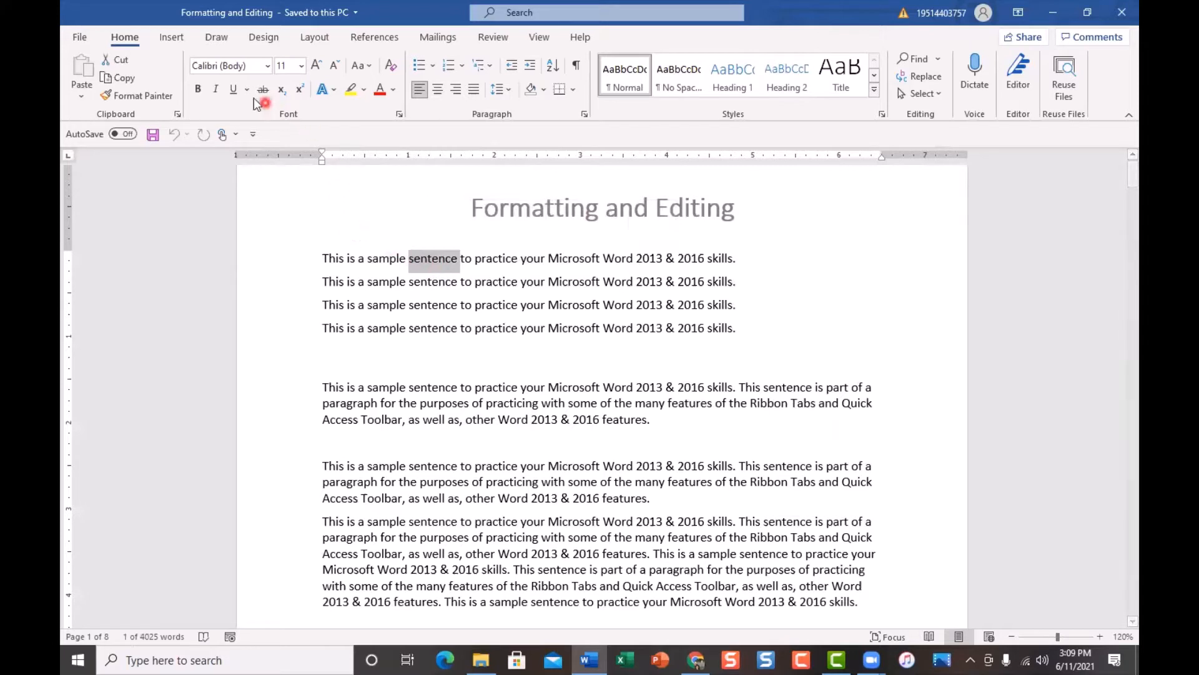
click(199, 94)
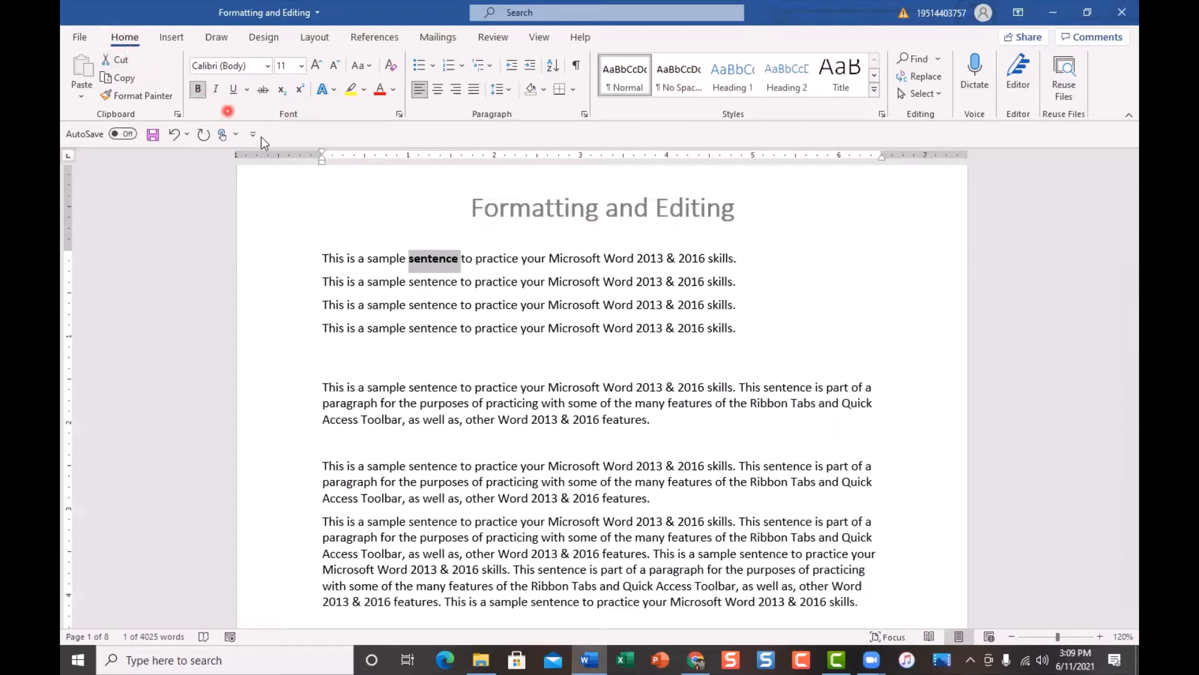
double_click(566, 285)
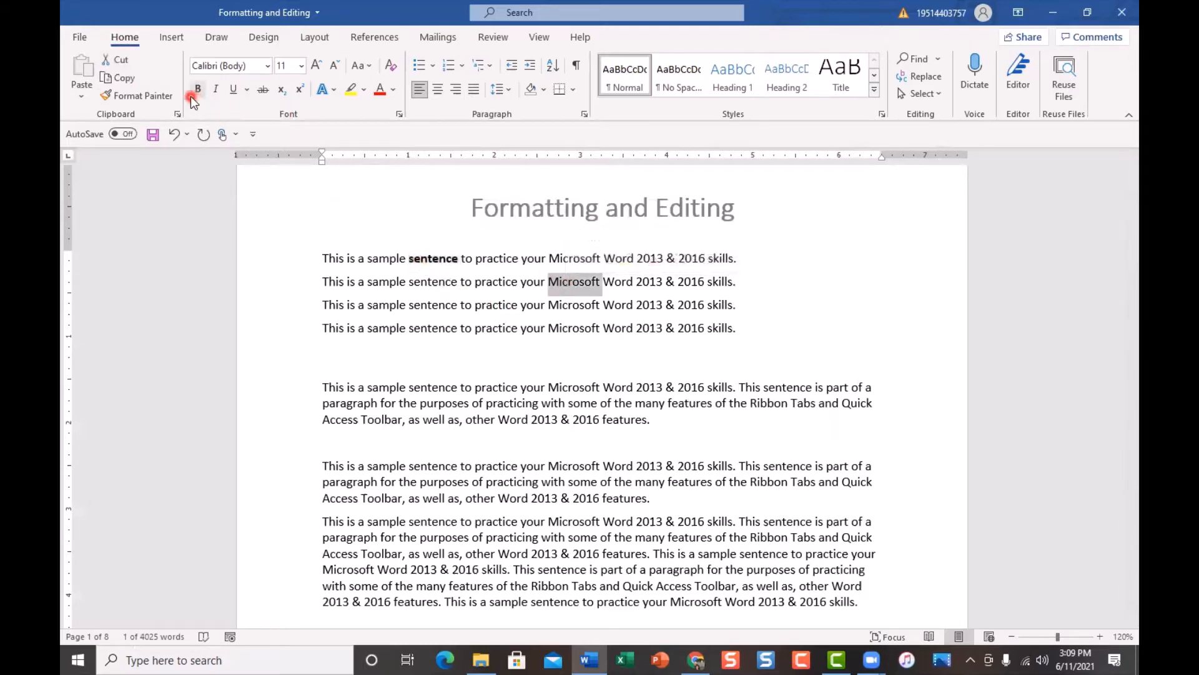
click(216, 91)
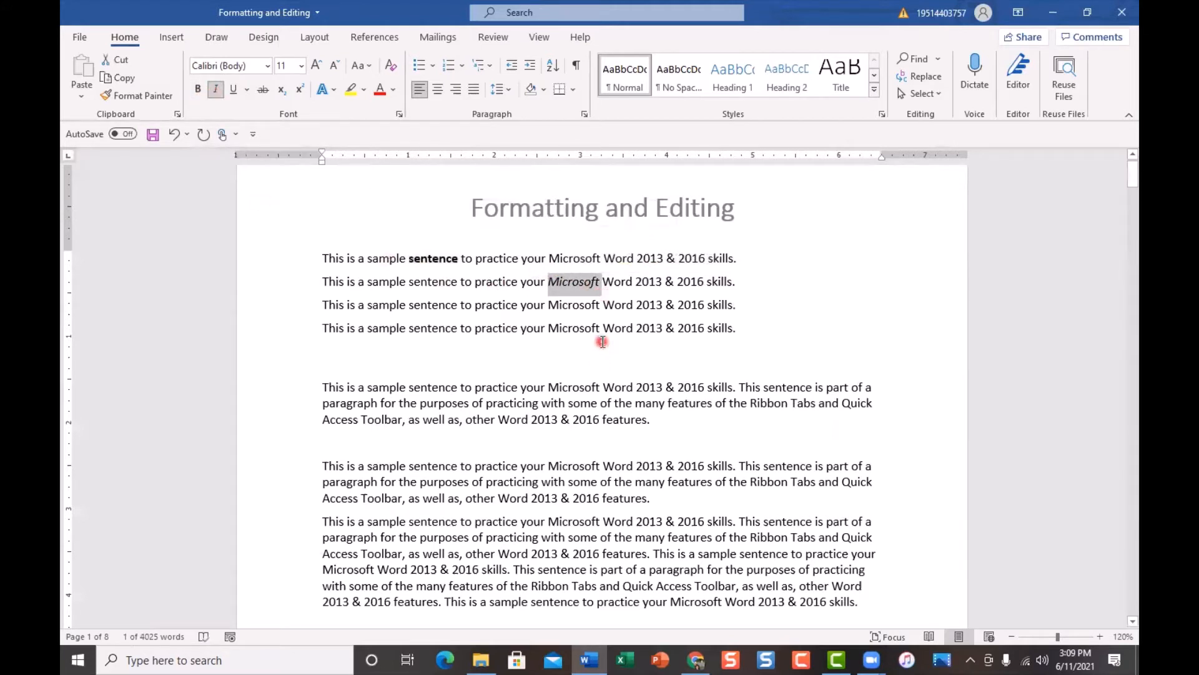
click(446, 37)
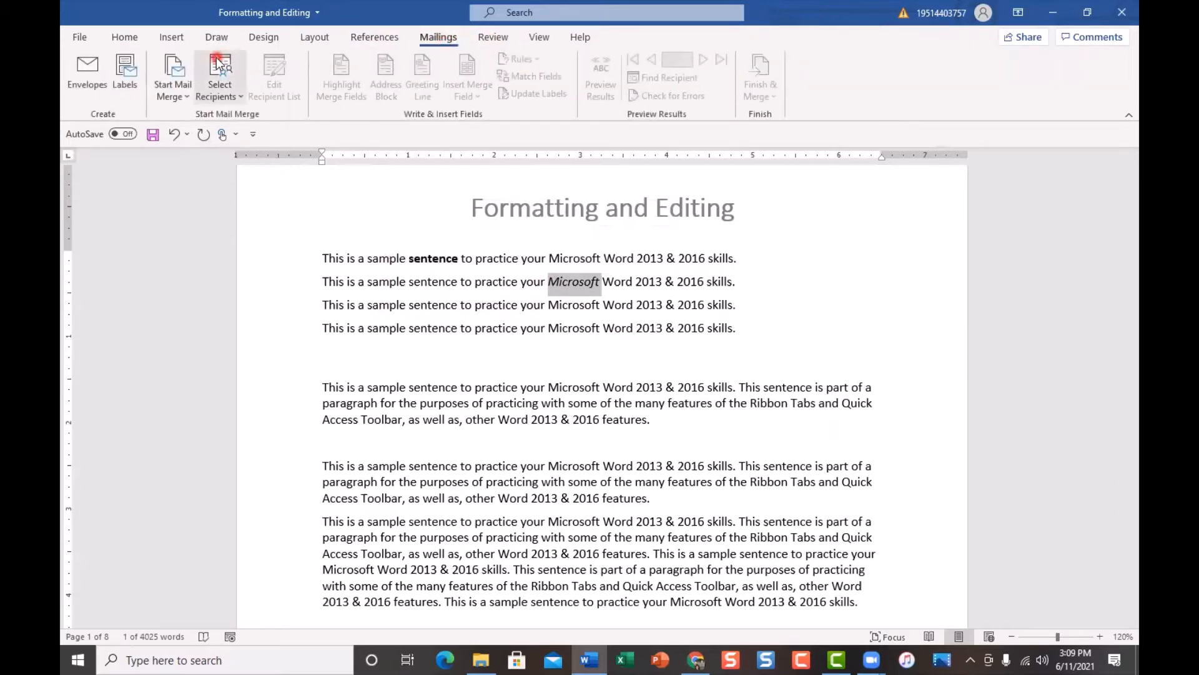
click(387, 327)
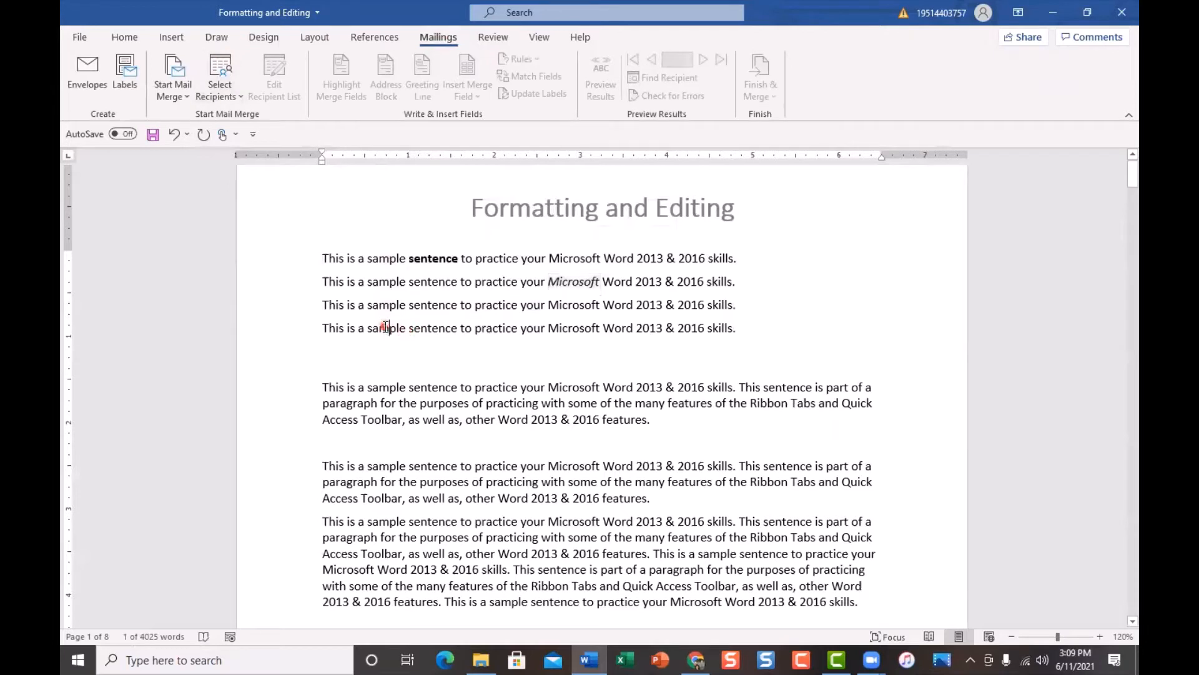
double_click(387, 327)
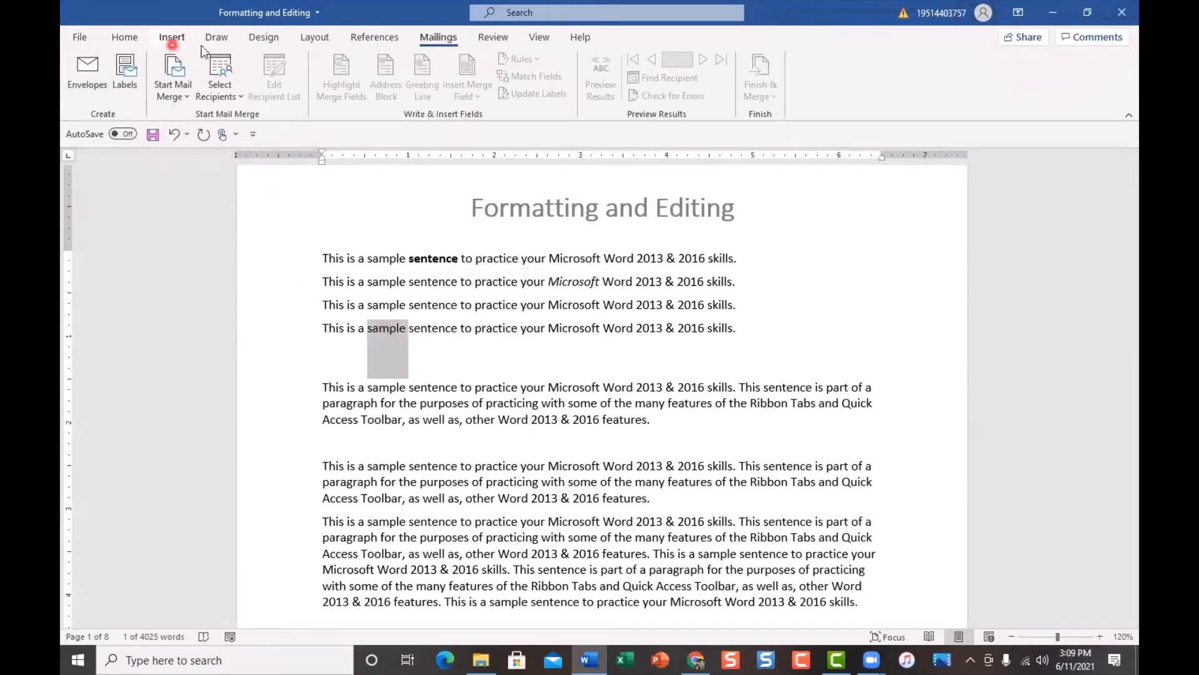
Add the Bold, Italic, Underline and Font Color commands to the Quick Access Toolbar
click(130, 37)
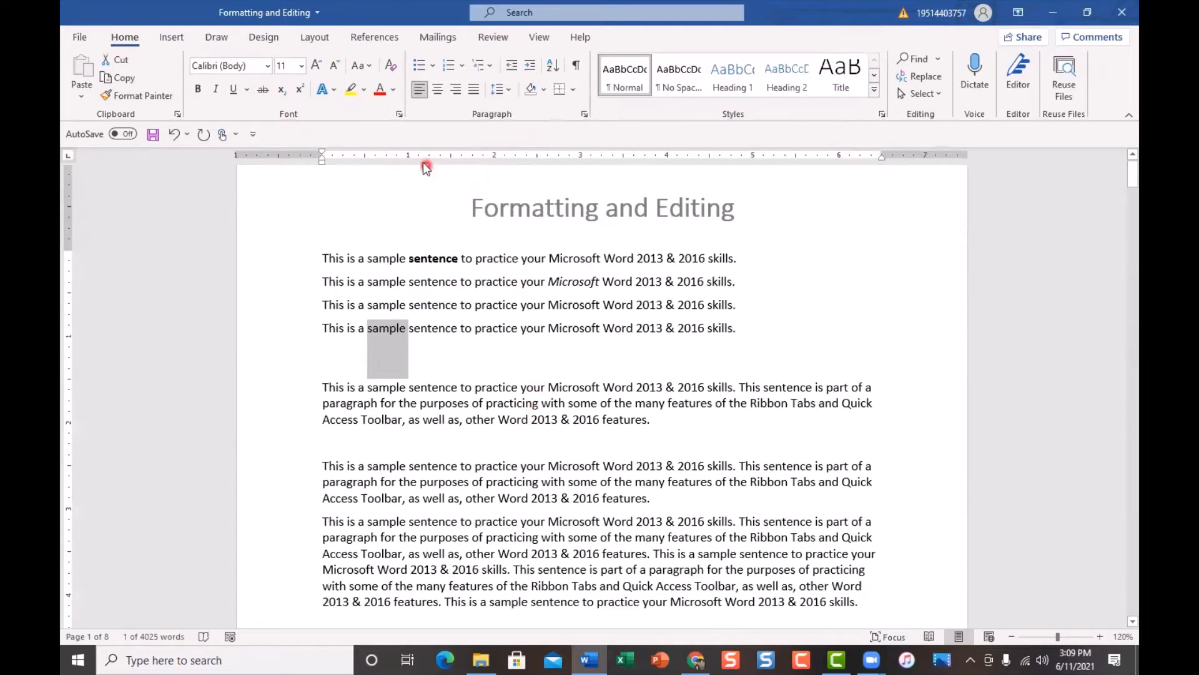
right_click(199, 97)
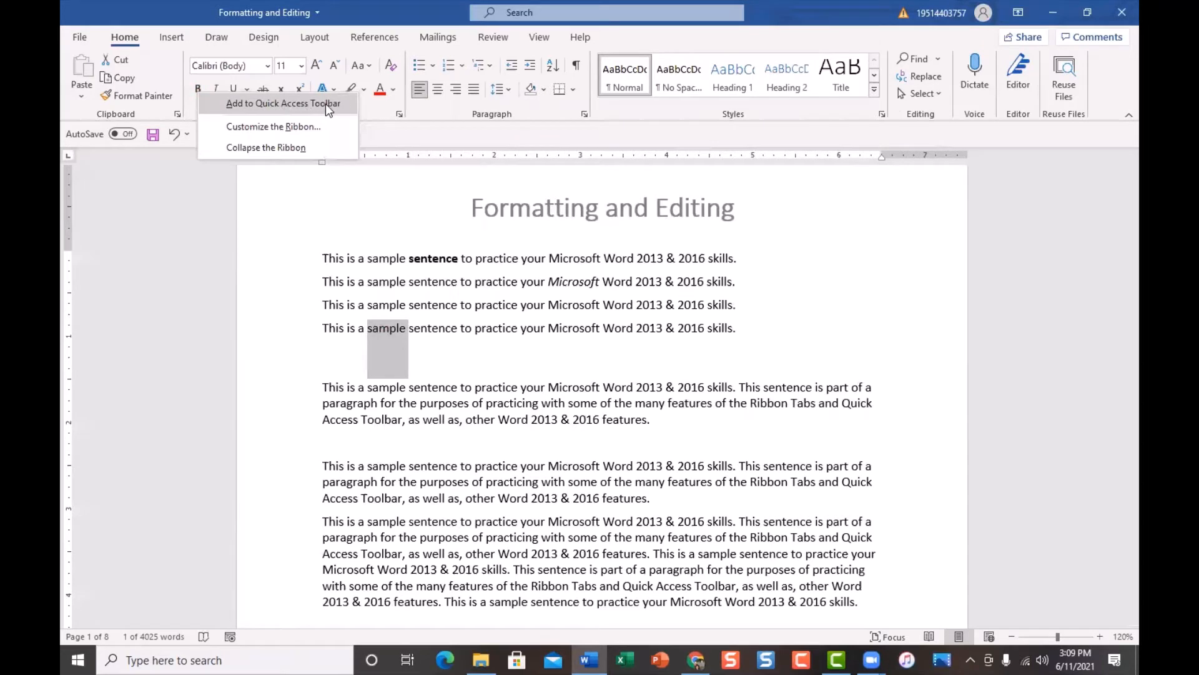
click(351, 107)
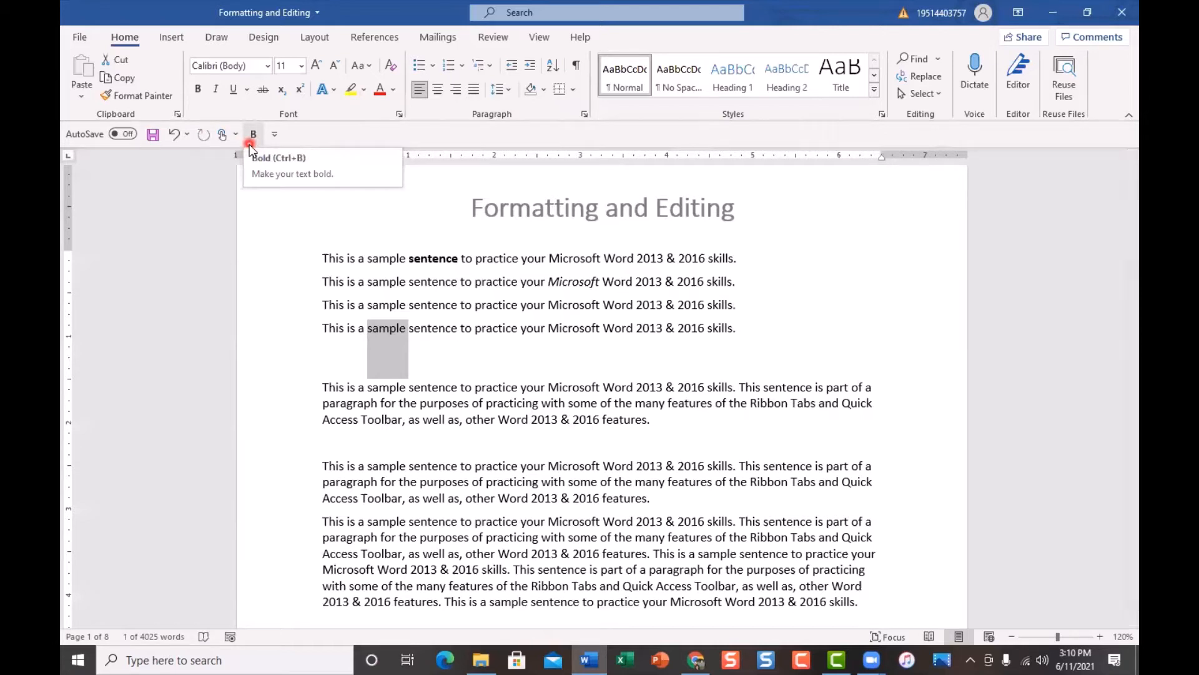
right_click(217, 89)
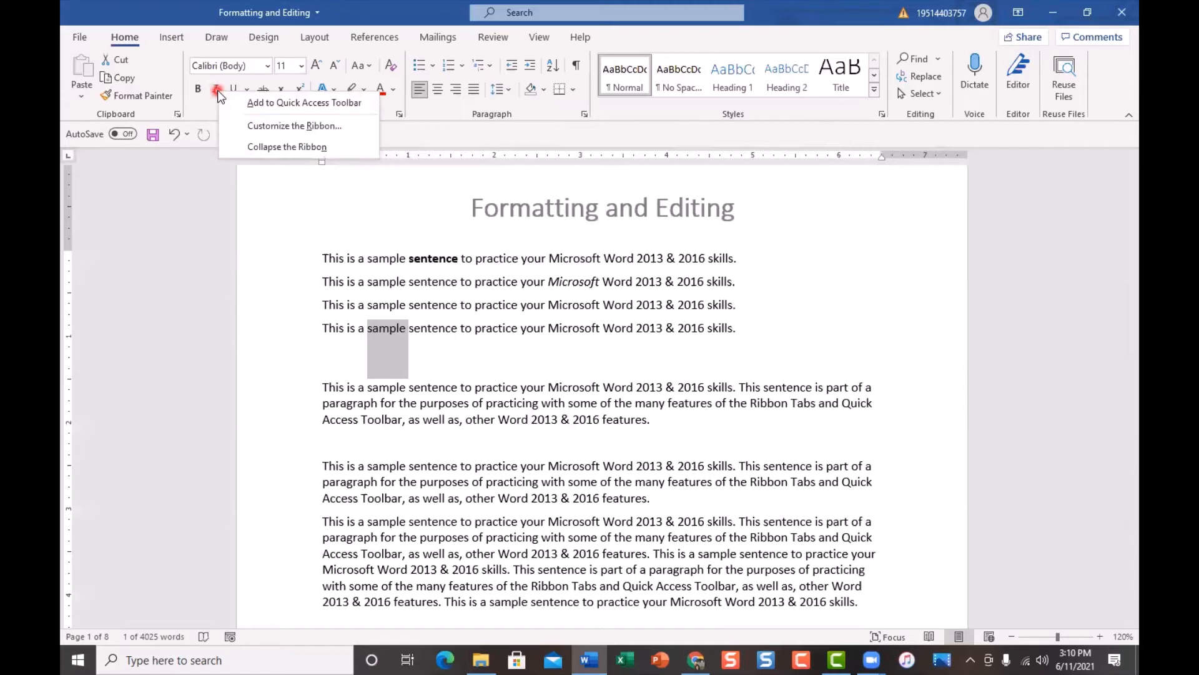
click(360, 102)
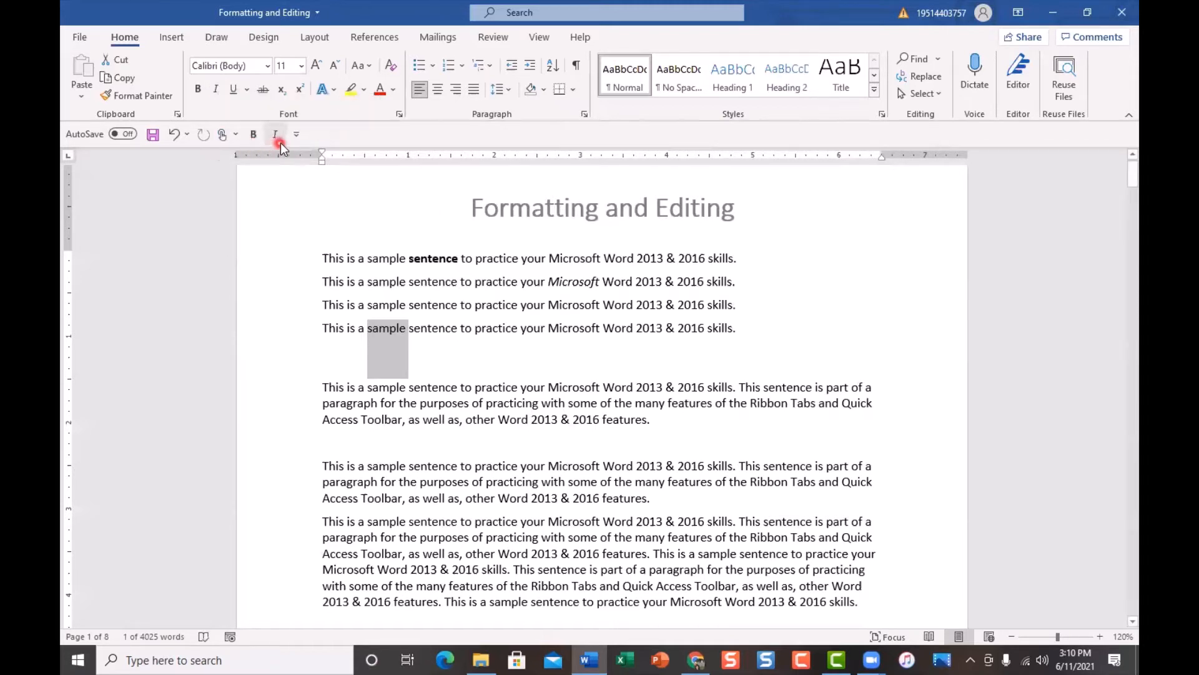
right_click(231, 92)
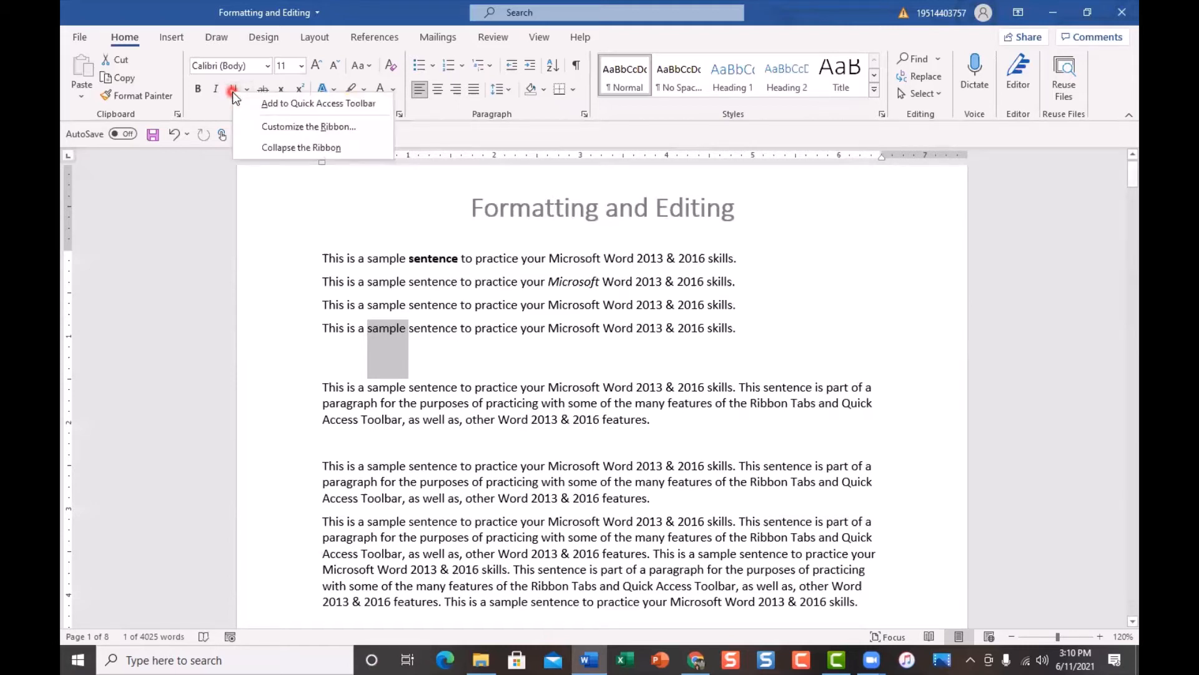
click(354, 105)
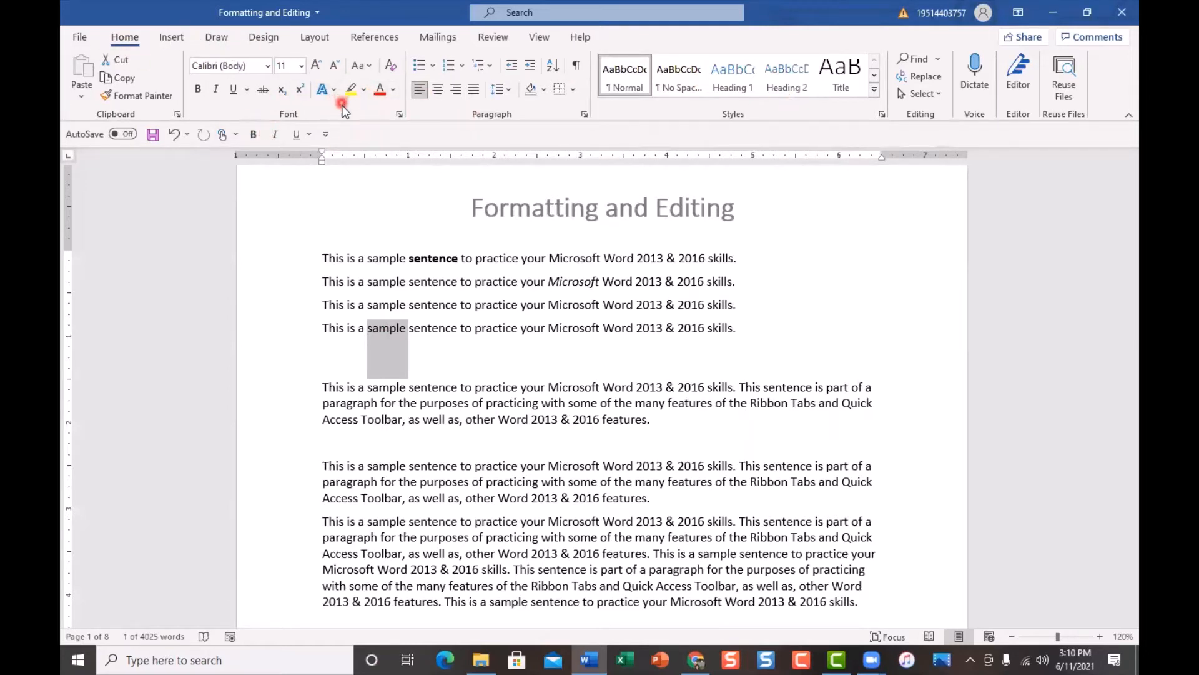
right_click(383, 90)
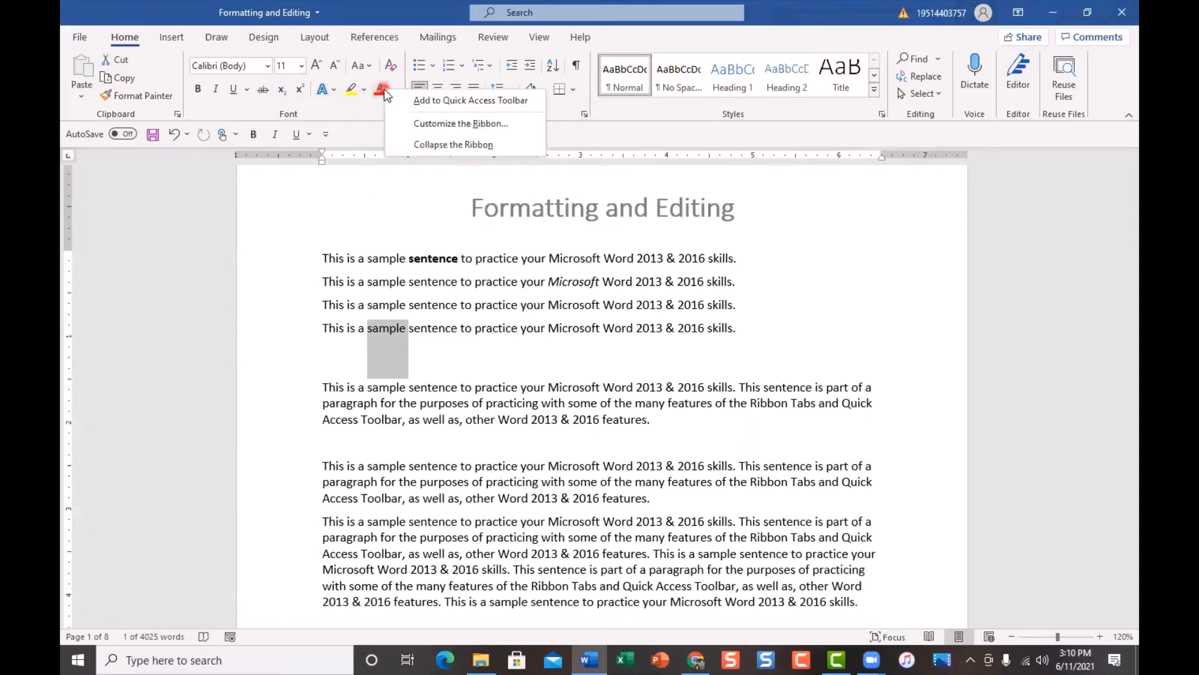
click(487, 100)
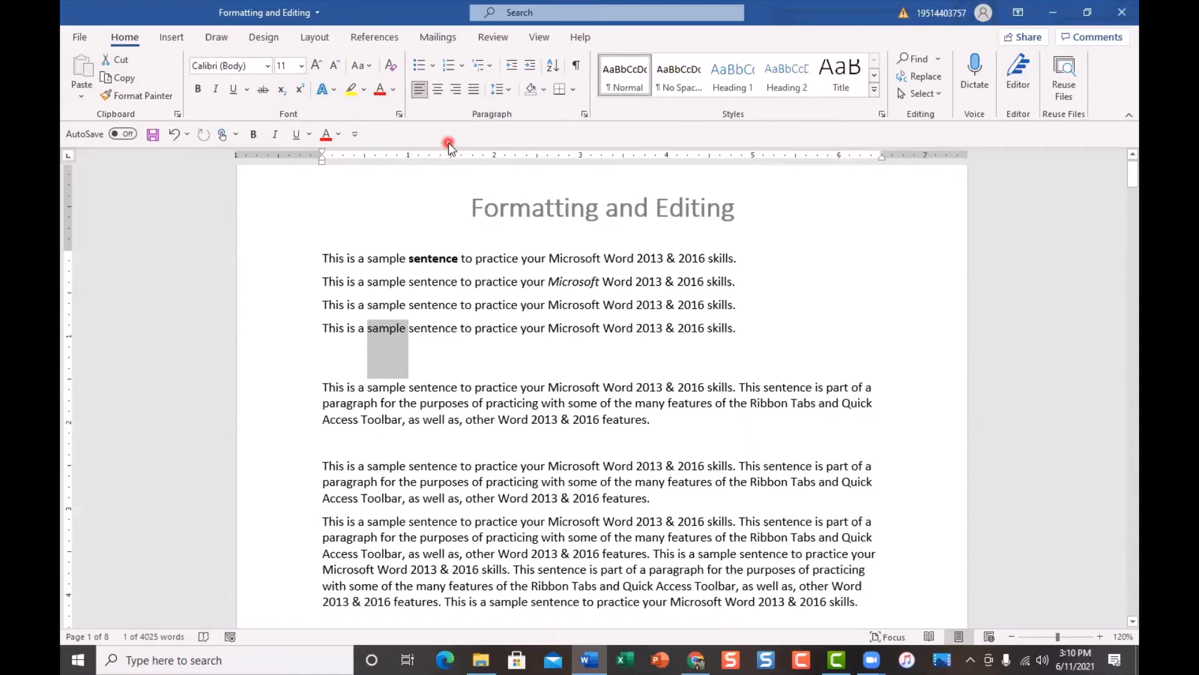
Add the page Margins command to the Quick Access Toolbar
click(318, 39)
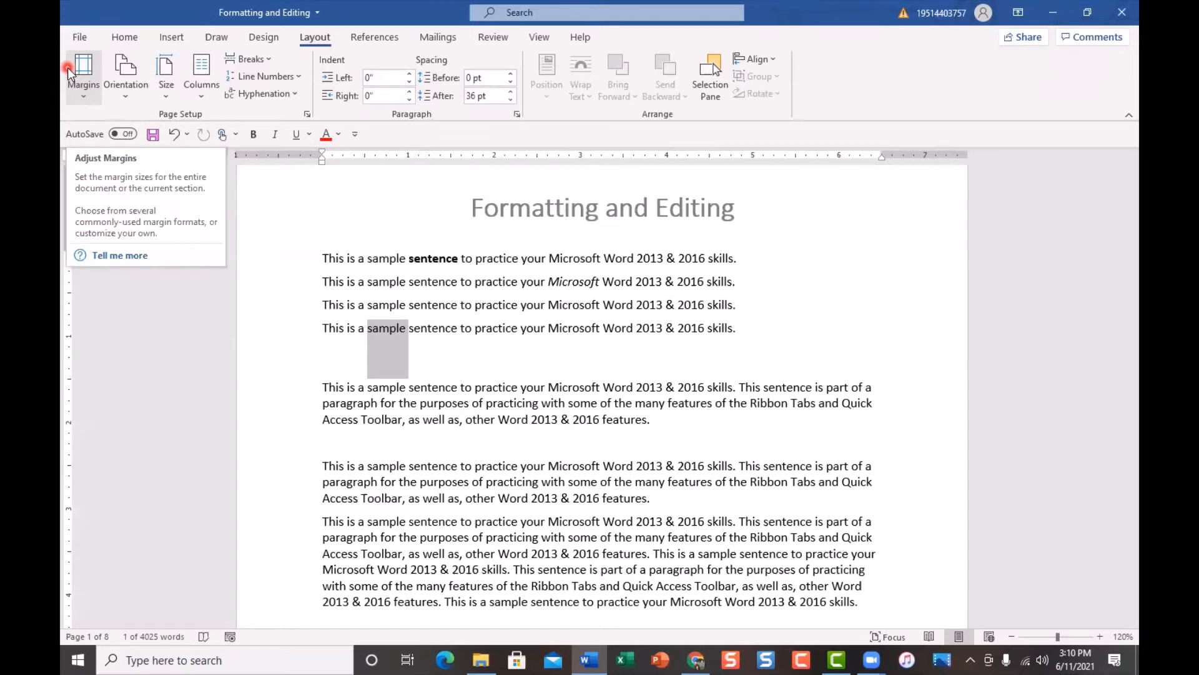
right_click(85, 66)
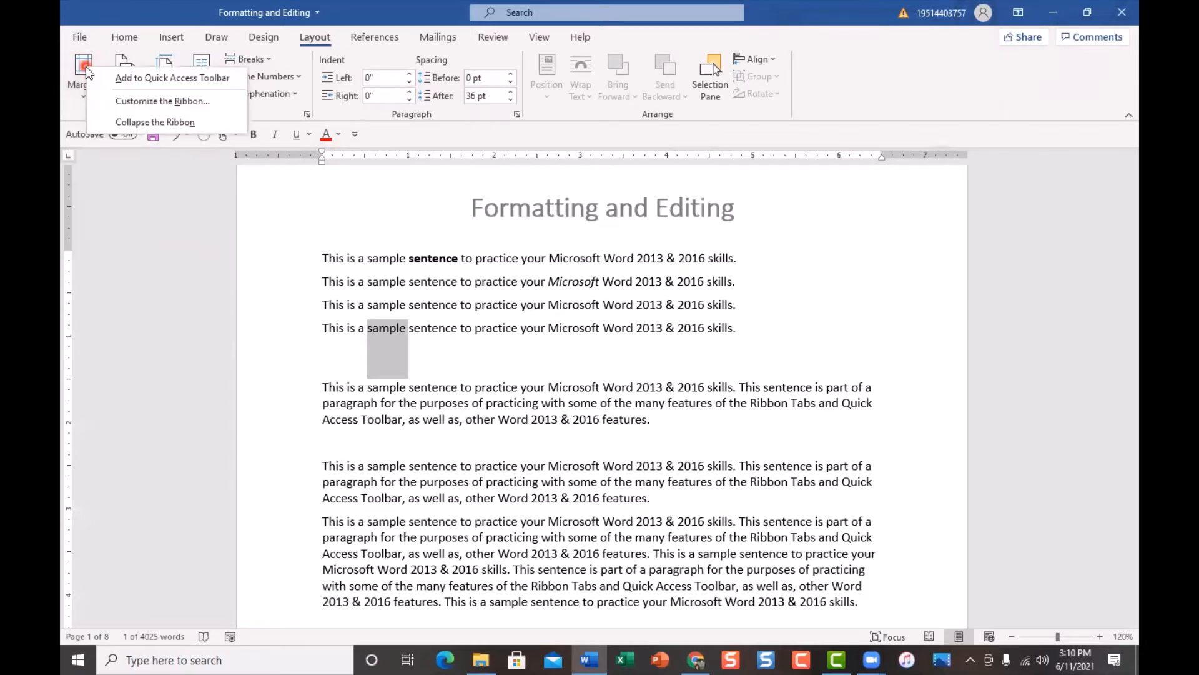
click(124, 80)
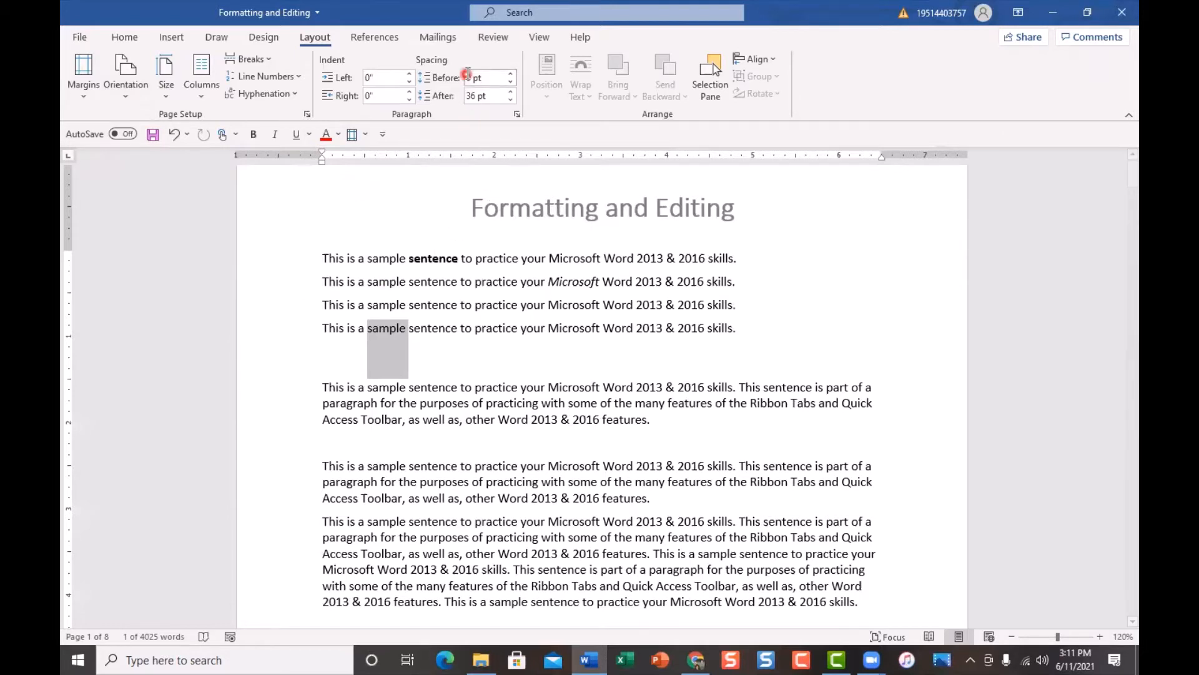
Add the Insert Citation and Insert Table of Figures commands to the Quick Access Toolbar
click(441, 36)
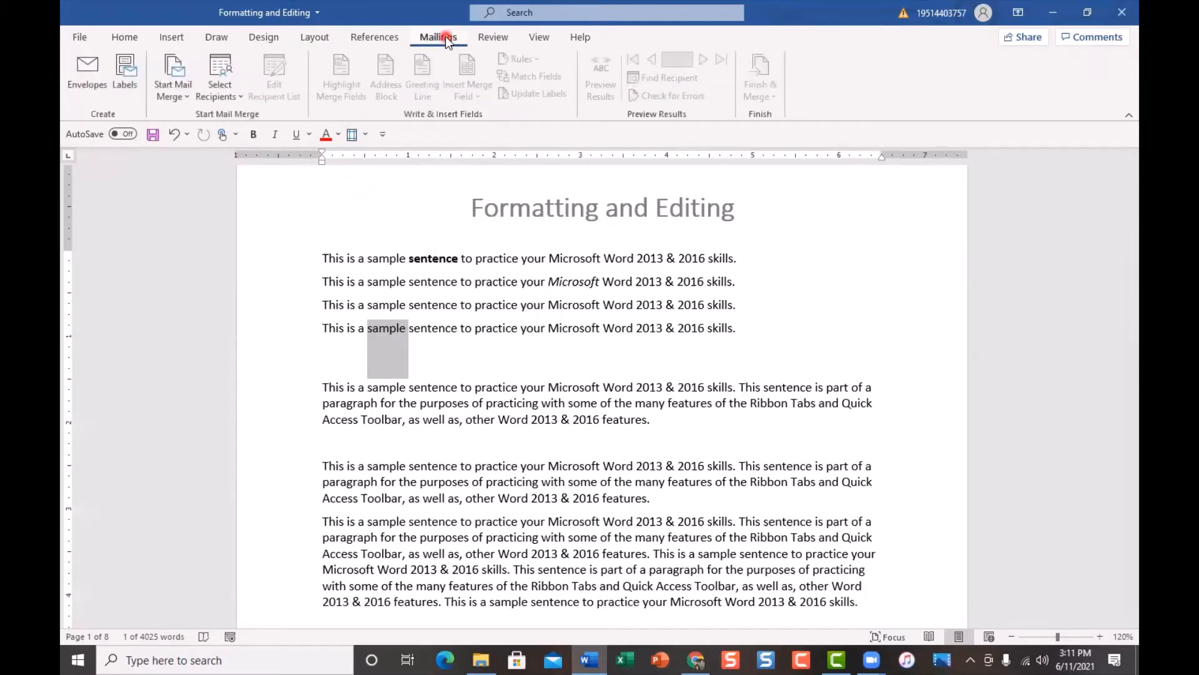
click(382, 41)
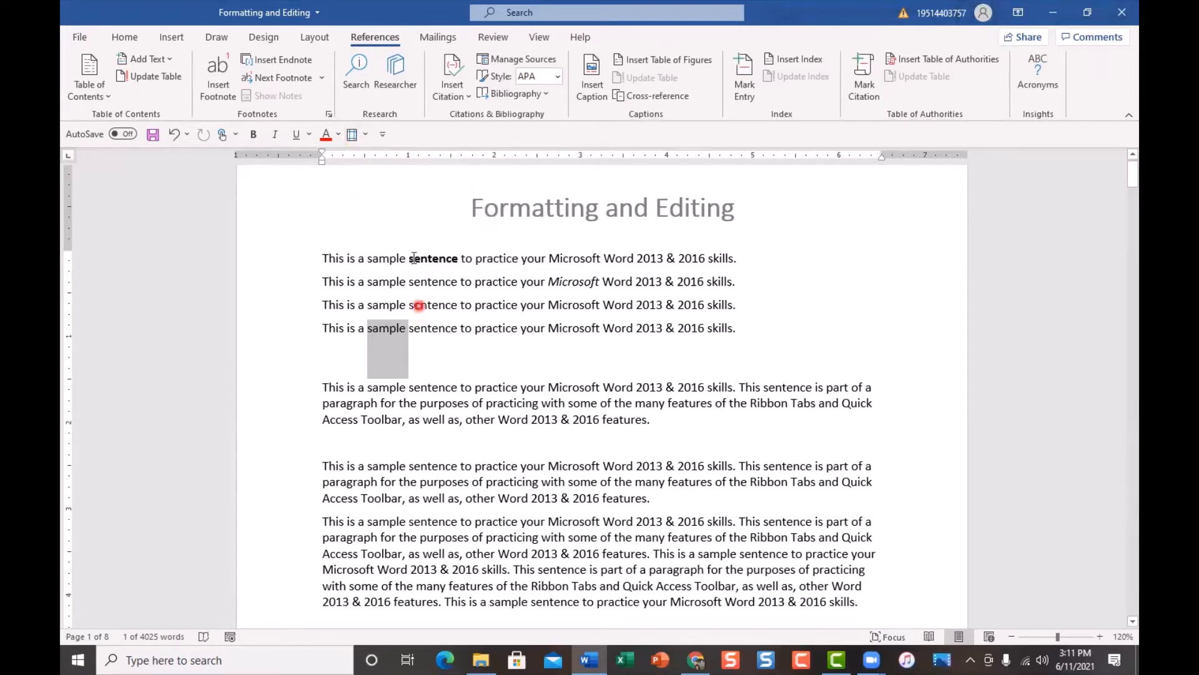
right_click(460, 73)
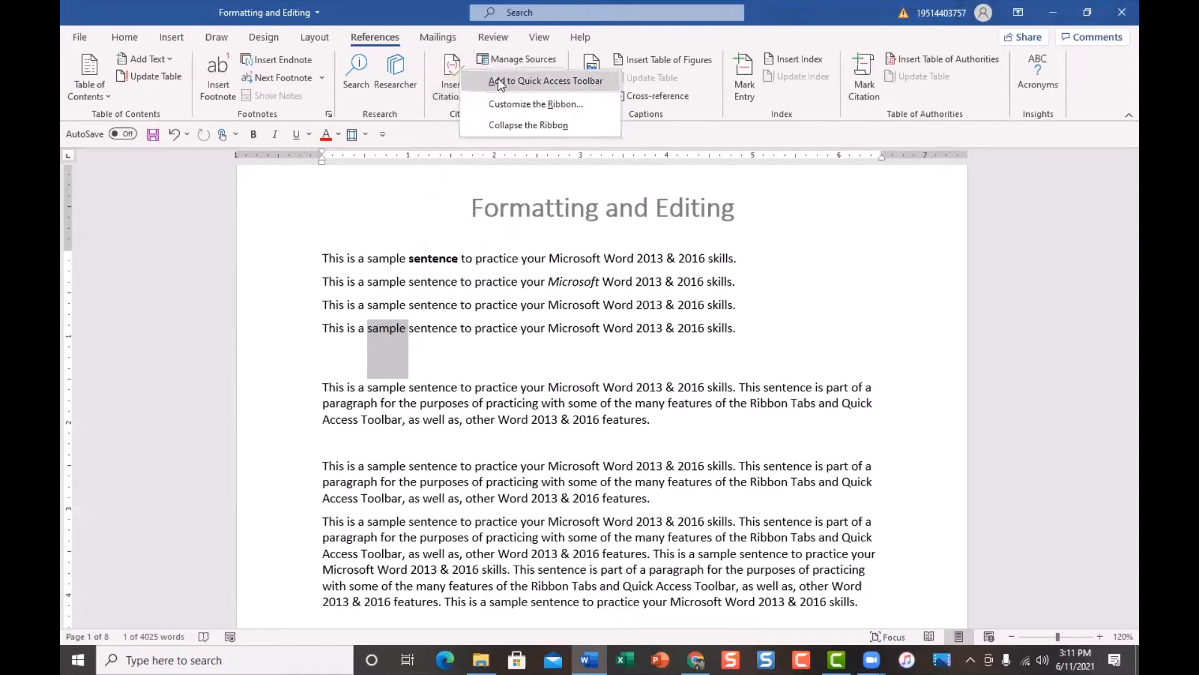
click(518, 81)
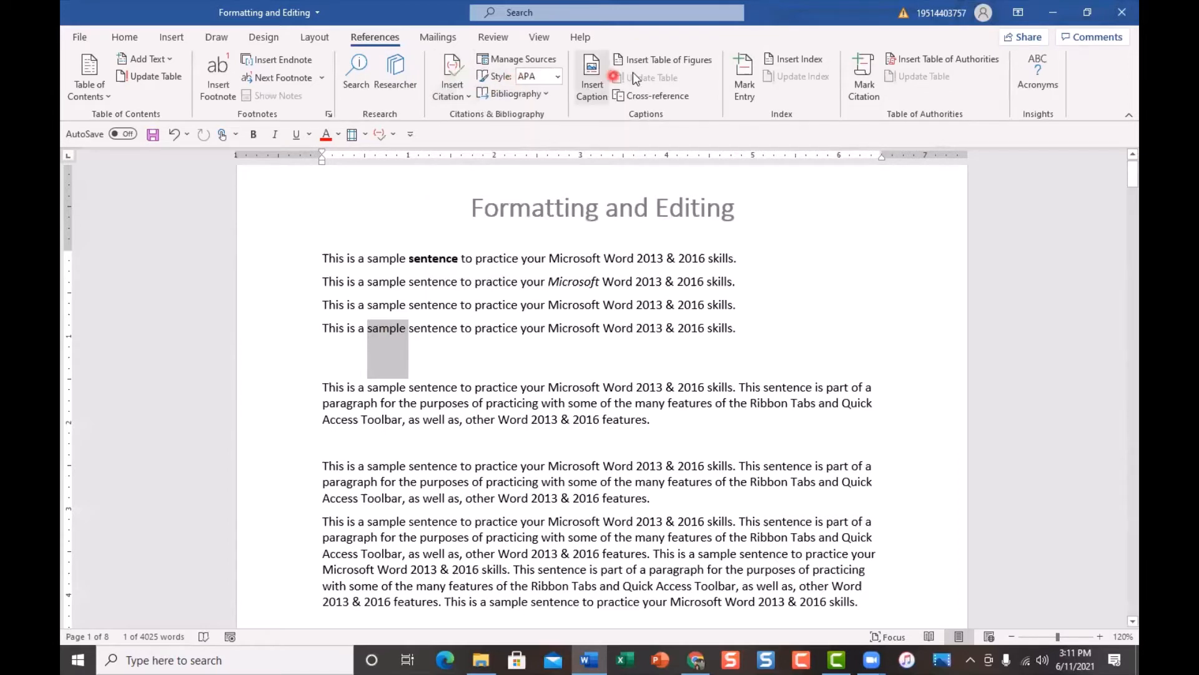
right_click(683, 63)
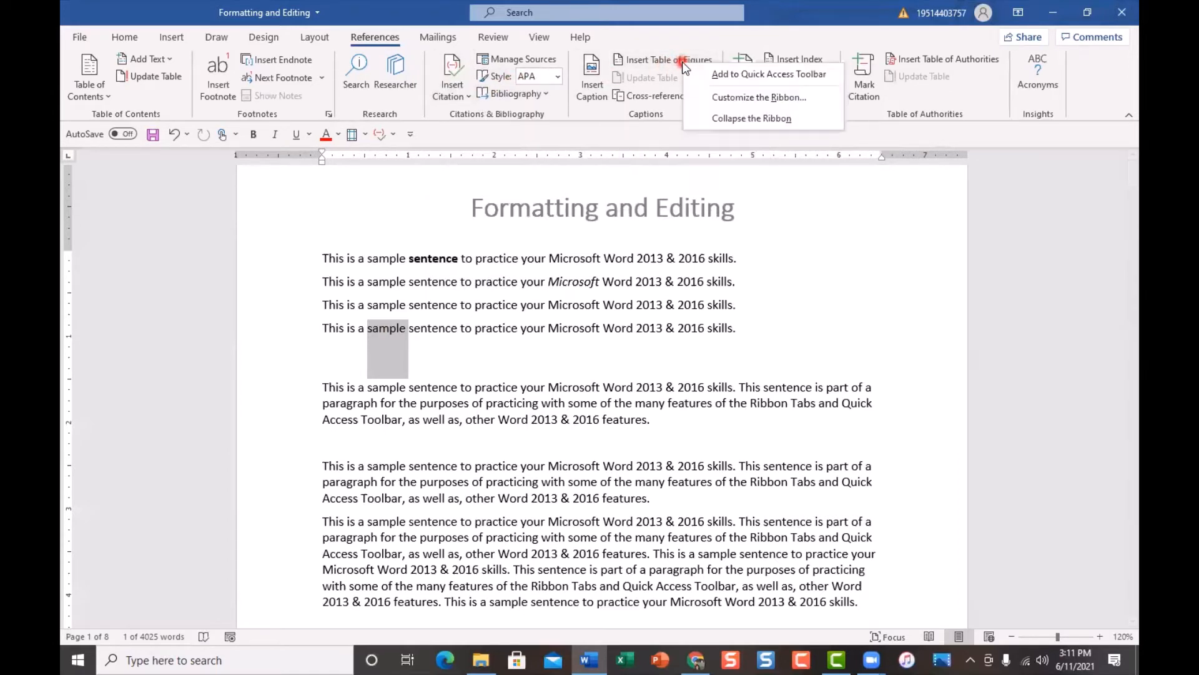
click(784, 75)
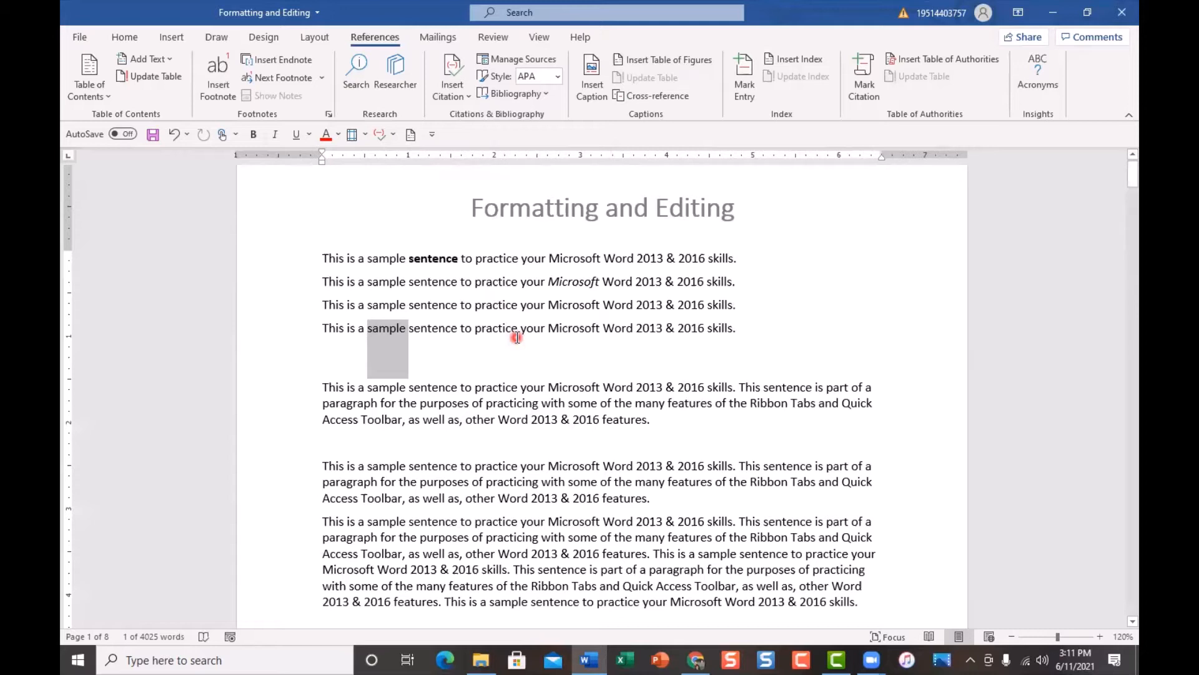
Remove the Insert Citation command from the Quick Access Toolbar
right_click(381, 134)
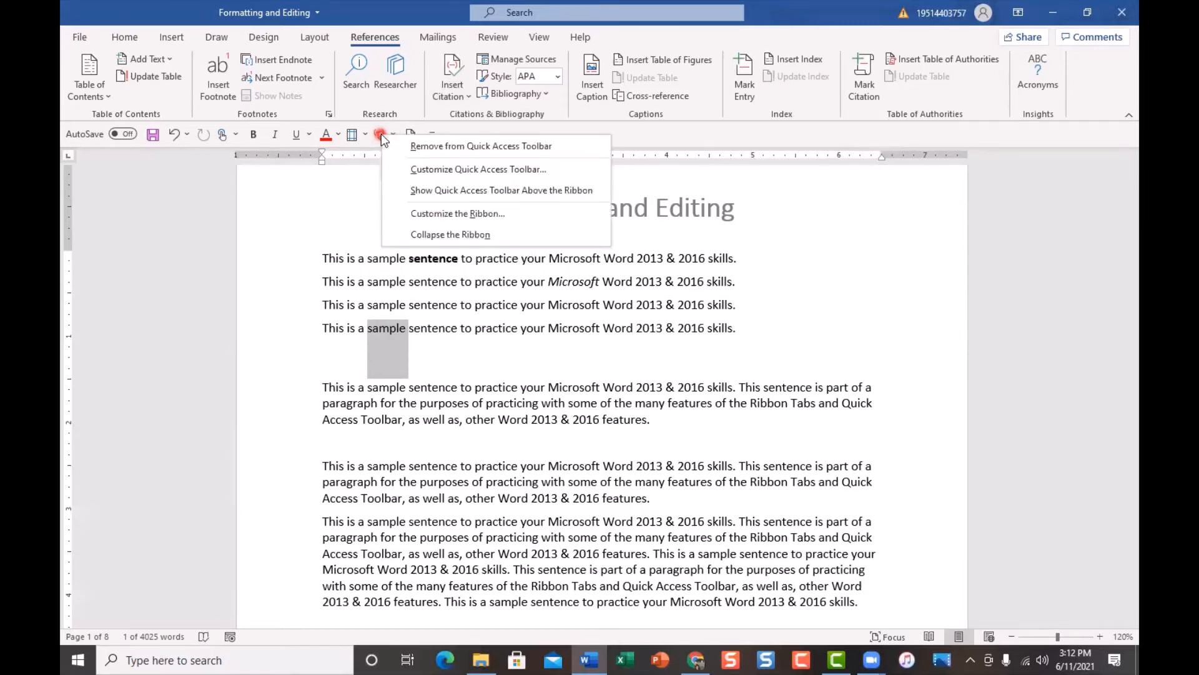
click(577, 148)
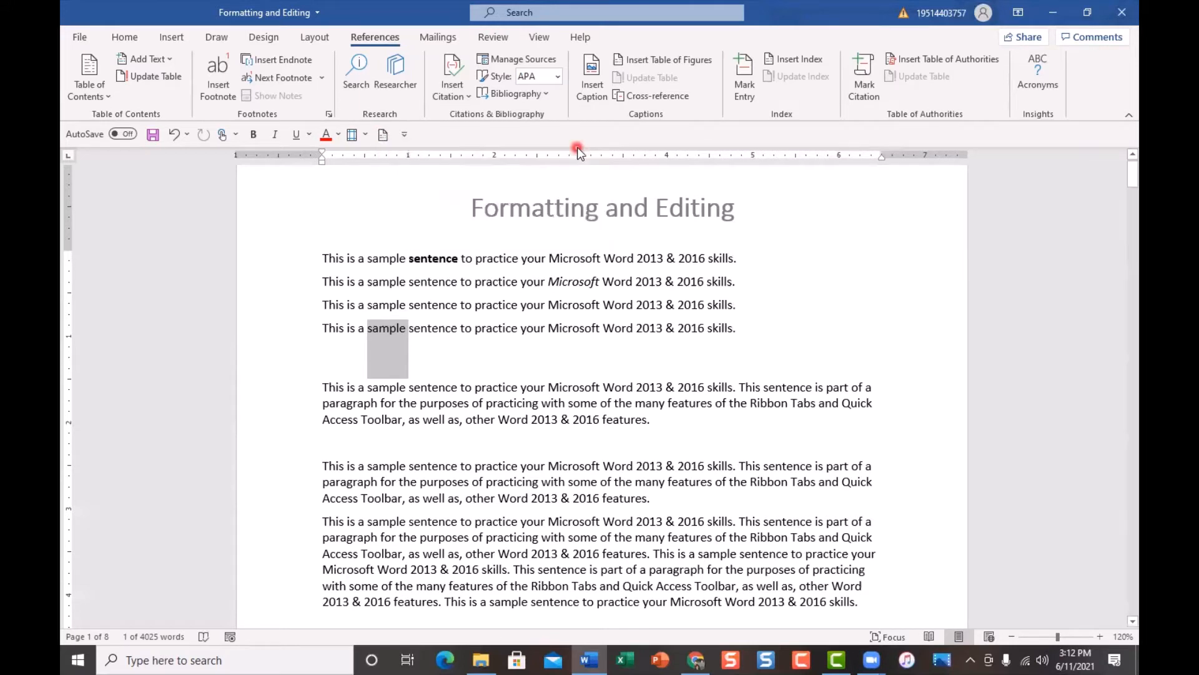
Remove the Margins and Insert Table of Figures commands from the Quick Access Toolbar
right_click(355, 136)
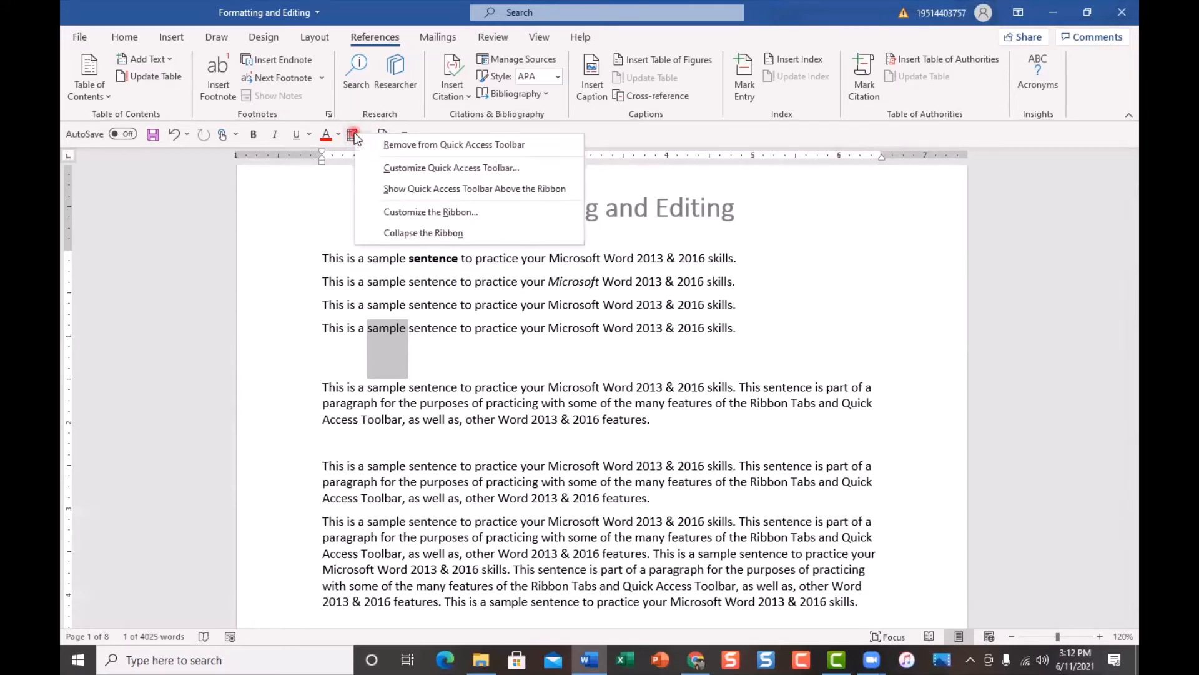
click(541, 147)
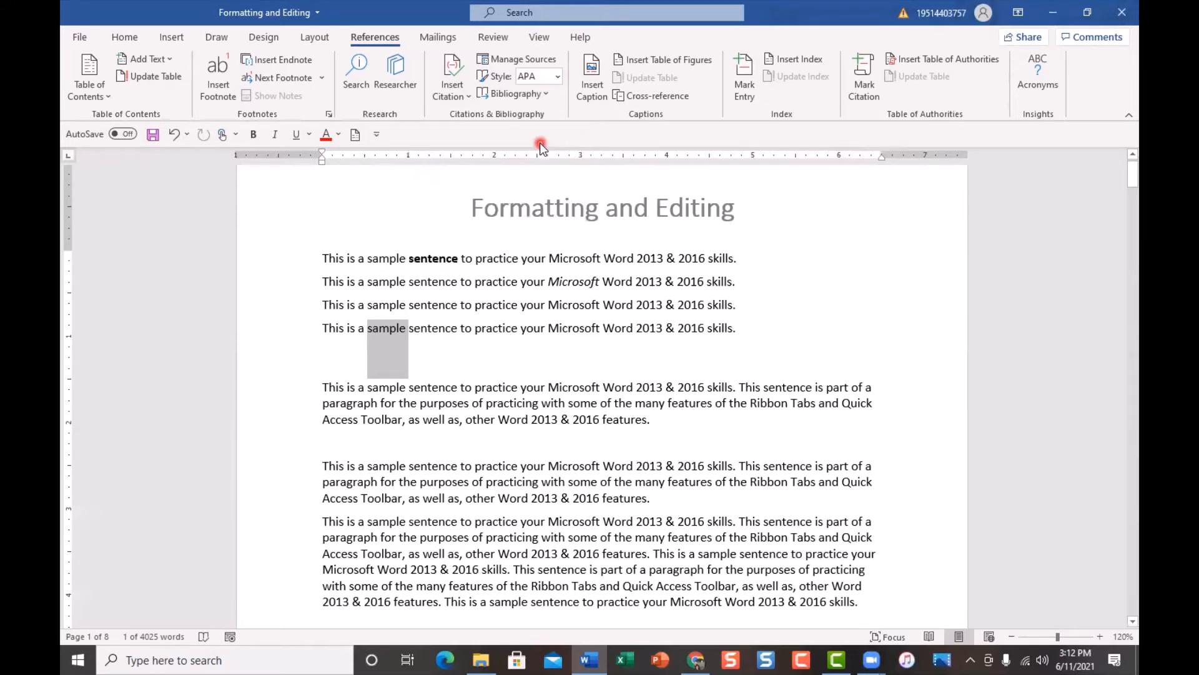
right_click(356, 136)
click(462, 150)
click(315, 37)
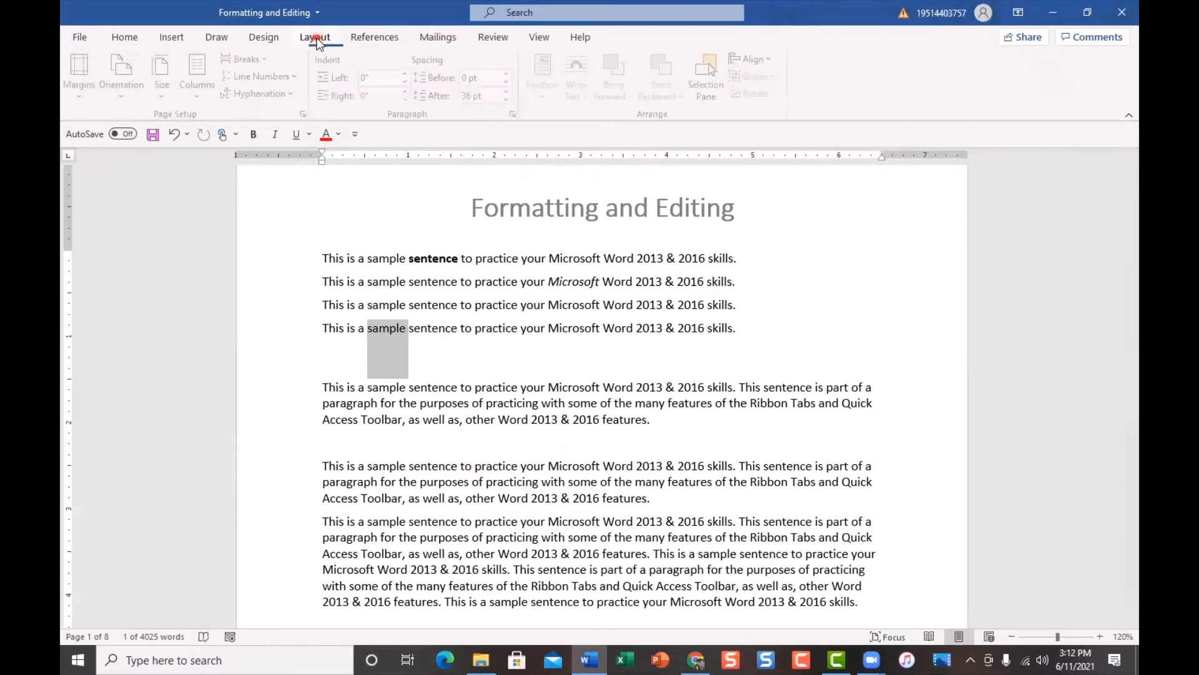
click(271, 40)
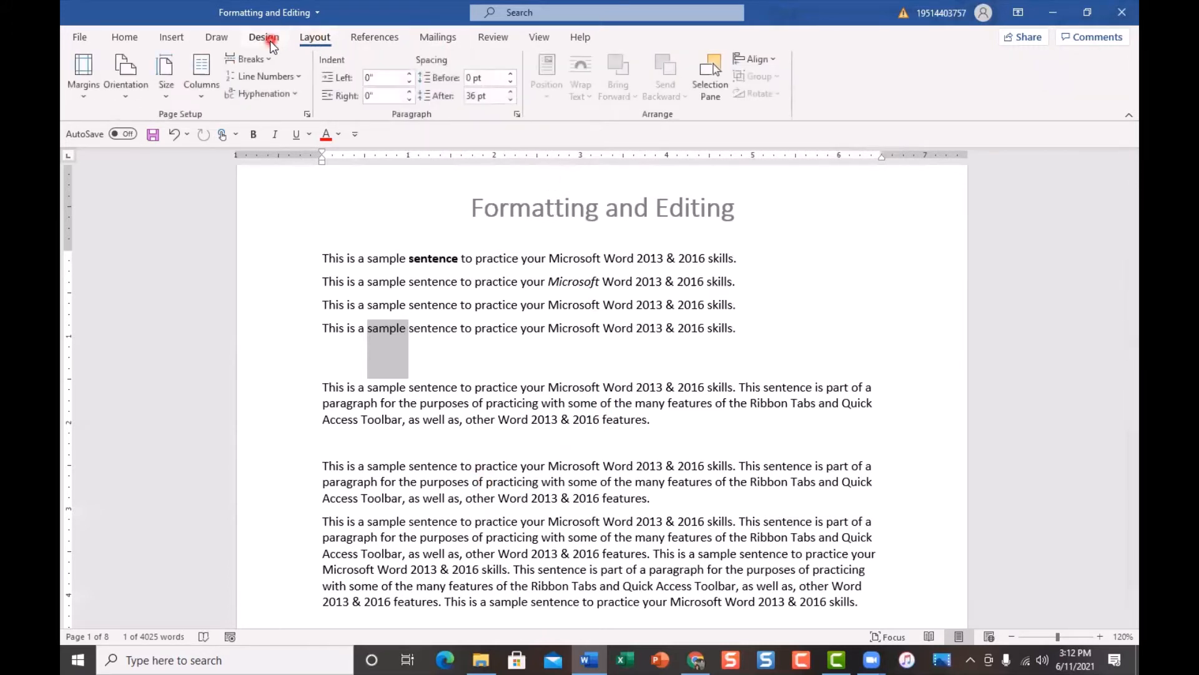
click(448, 40)
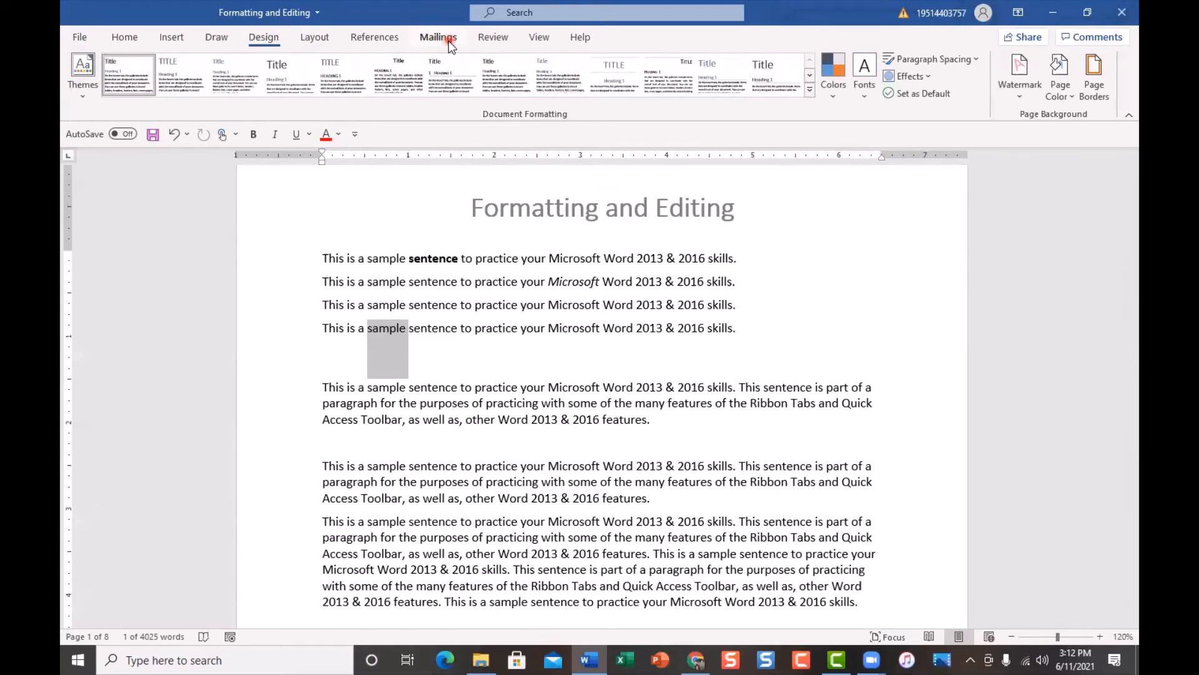
click(495, 43)
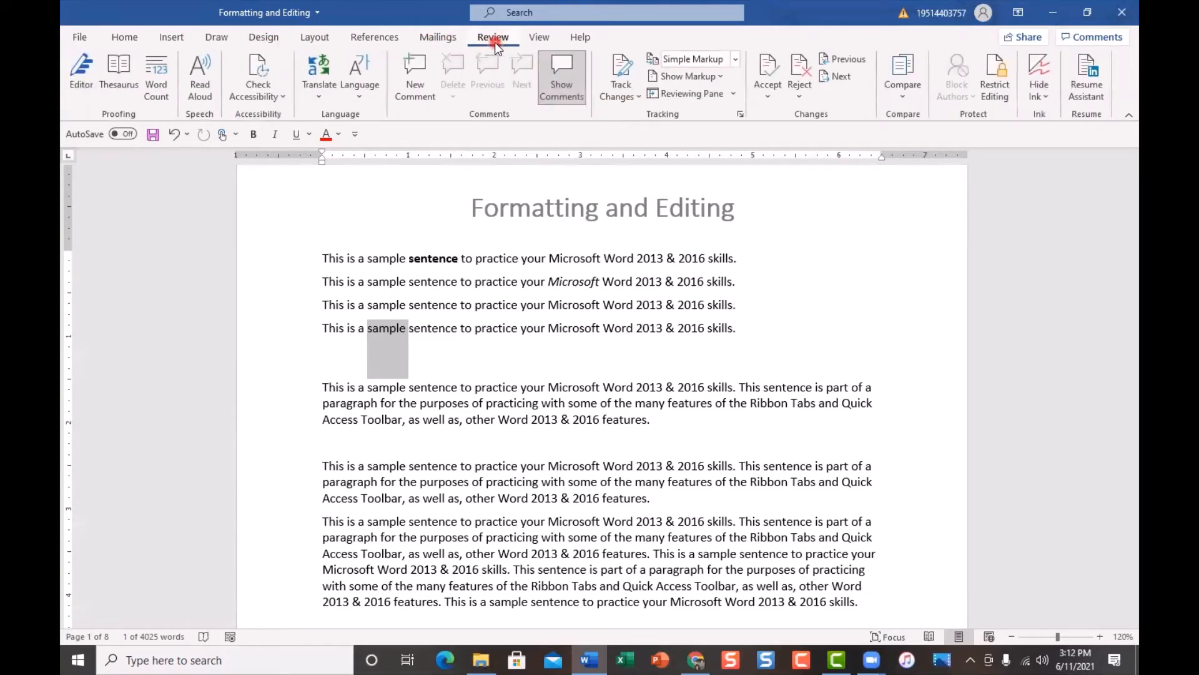
Add the Format Painter command to the Quick Access Toolbar
click(122, 40)
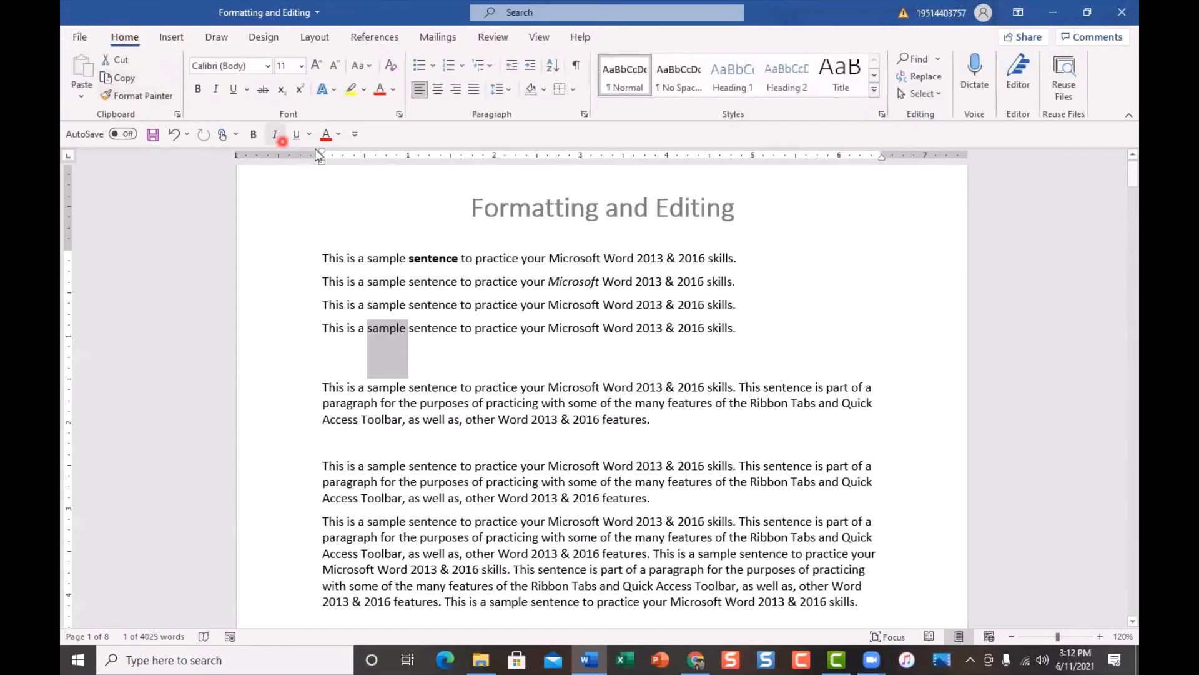
right_click(123, 97)
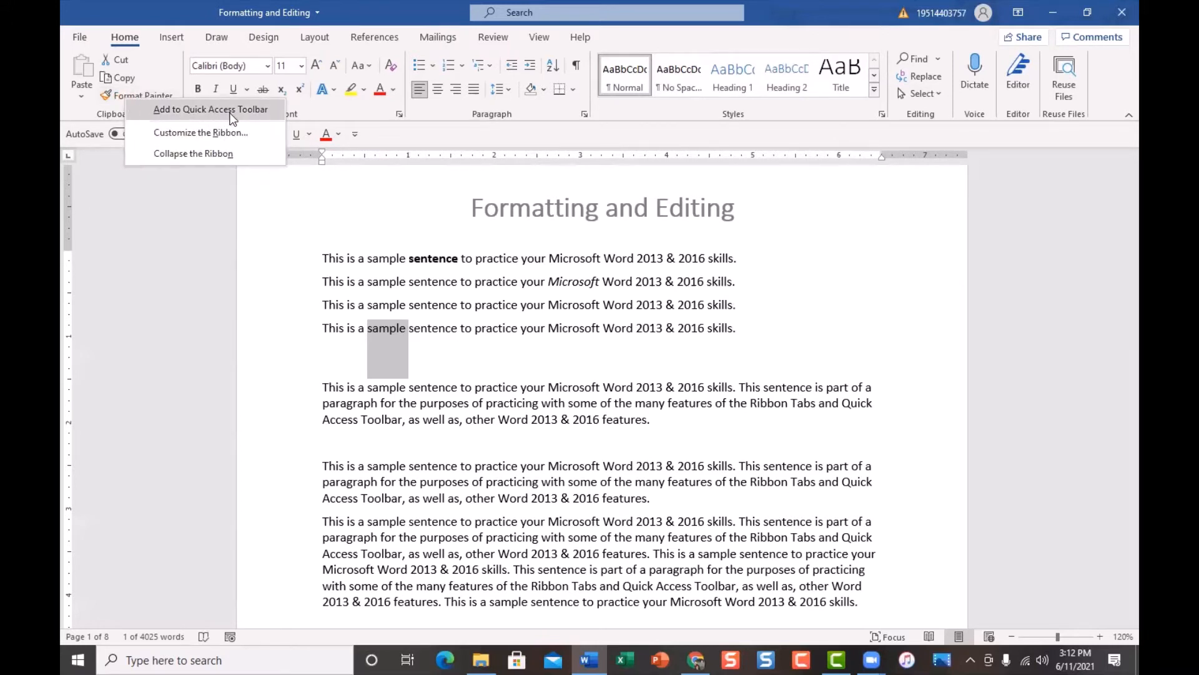
click(210, 110)
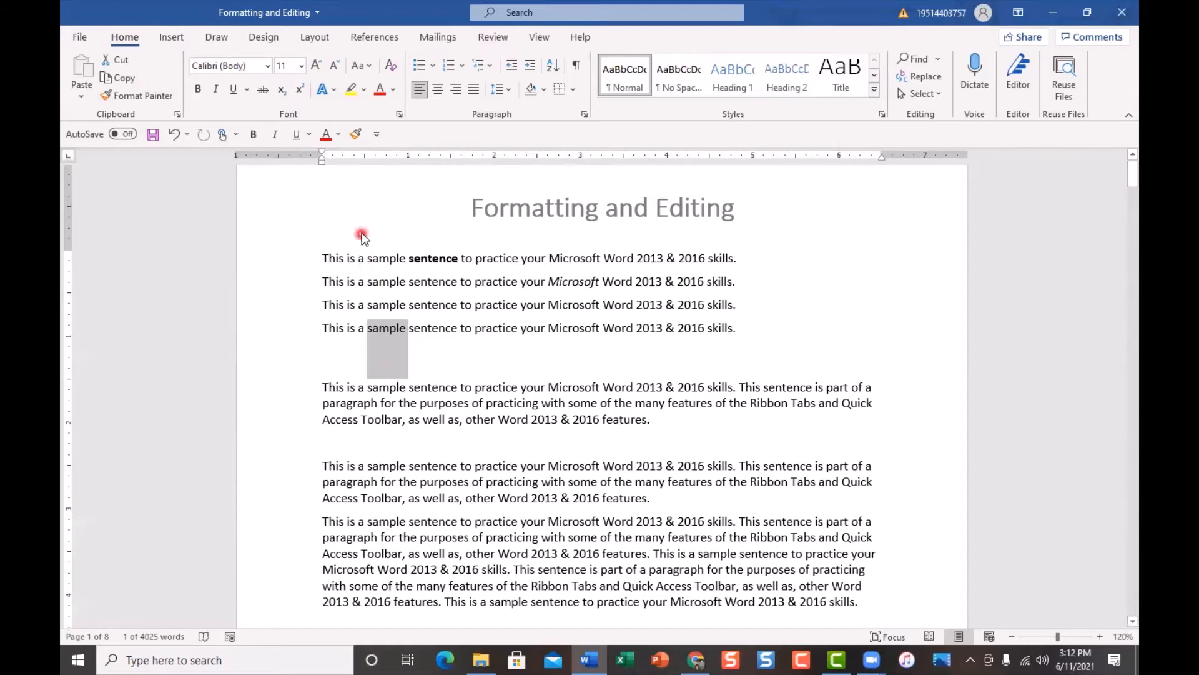
Remove Touch/Mouse Mode from the Quick Access Toolbar and add it back at the end
click(381, 137)
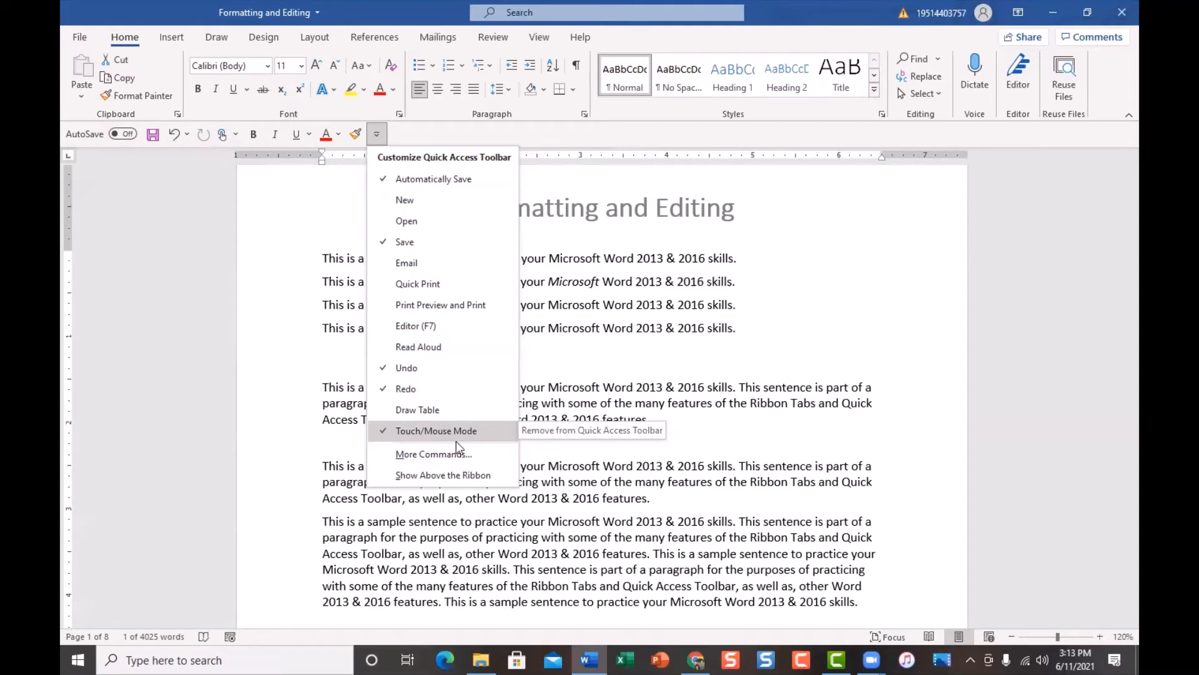
click(385, 430)
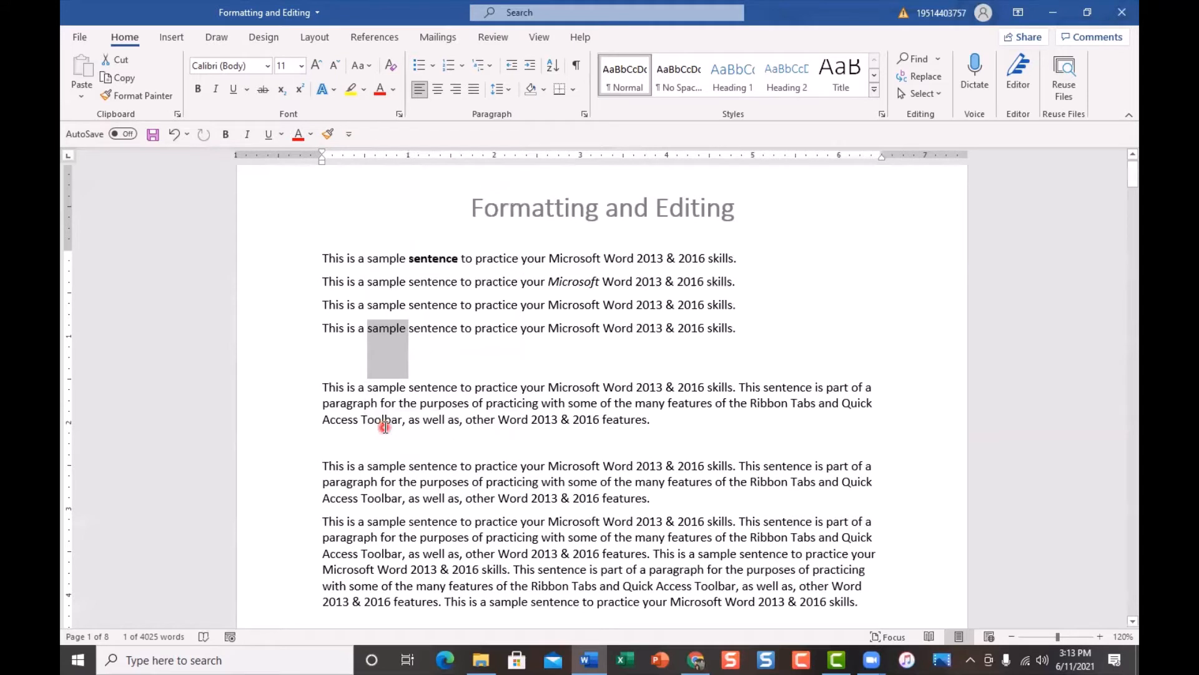
click(348, 134)
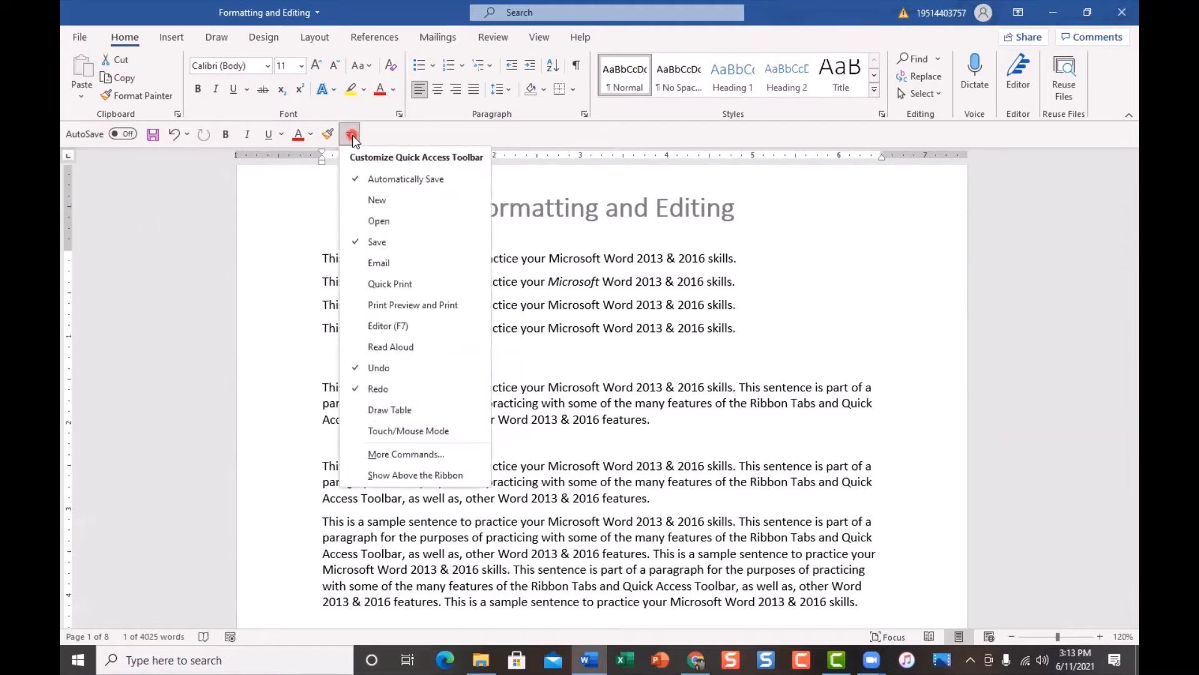
click(436, 432)
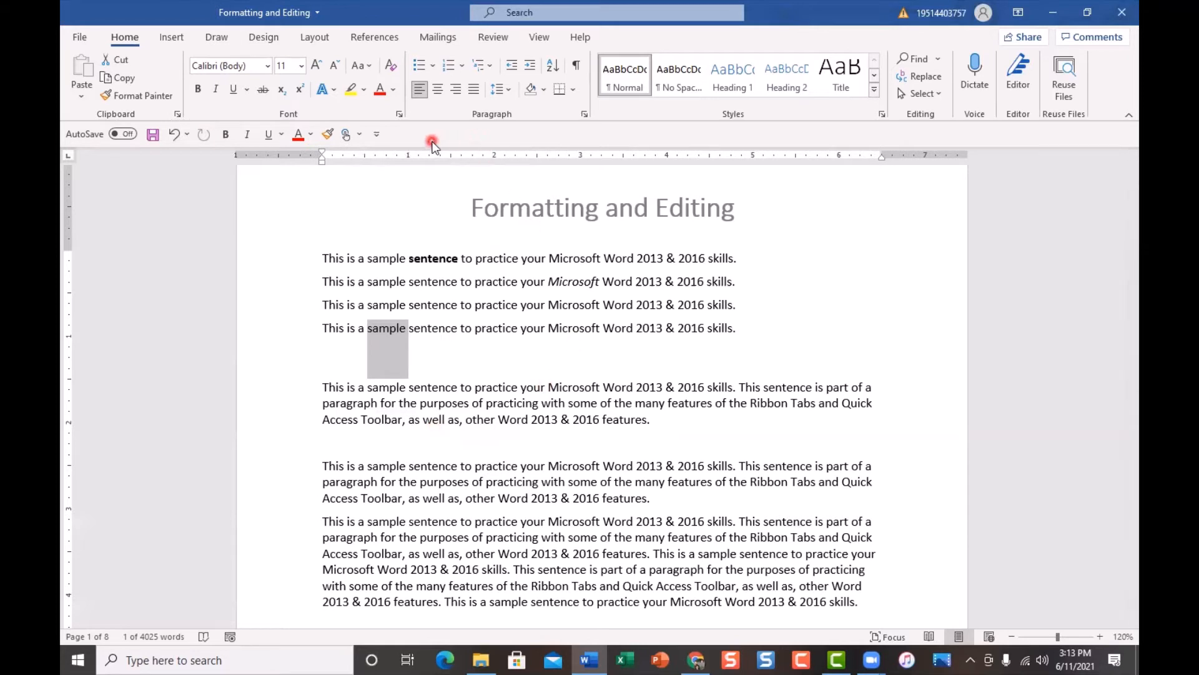
click(378, 139)
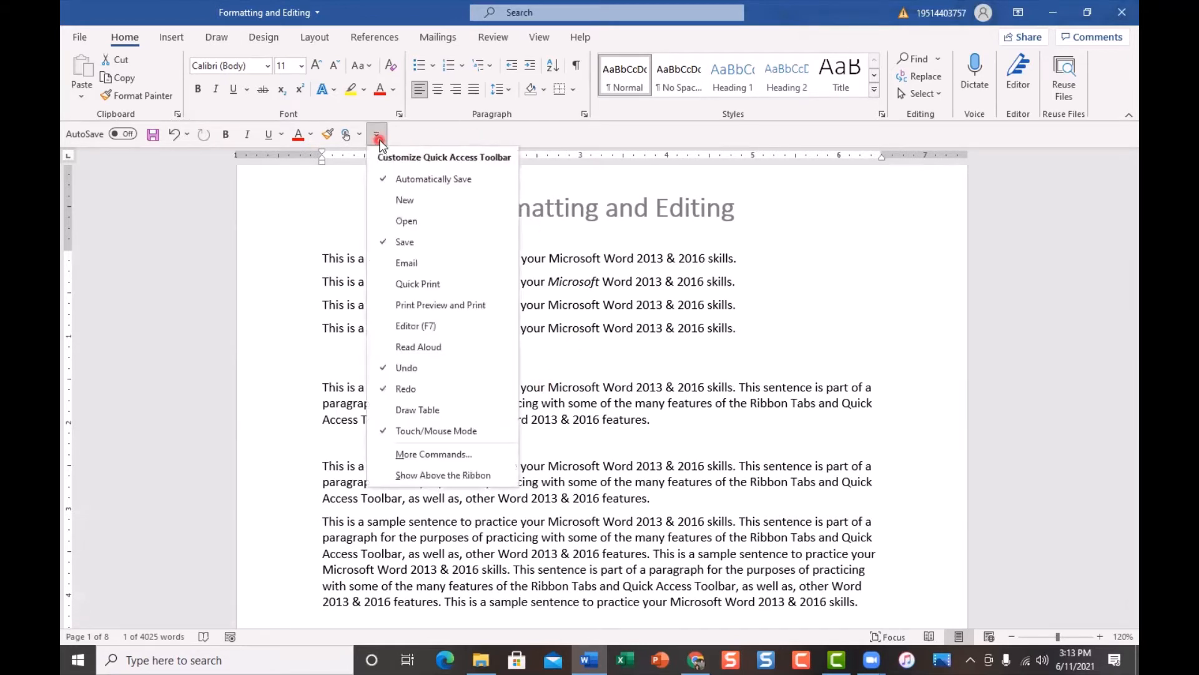
click(471, 455)
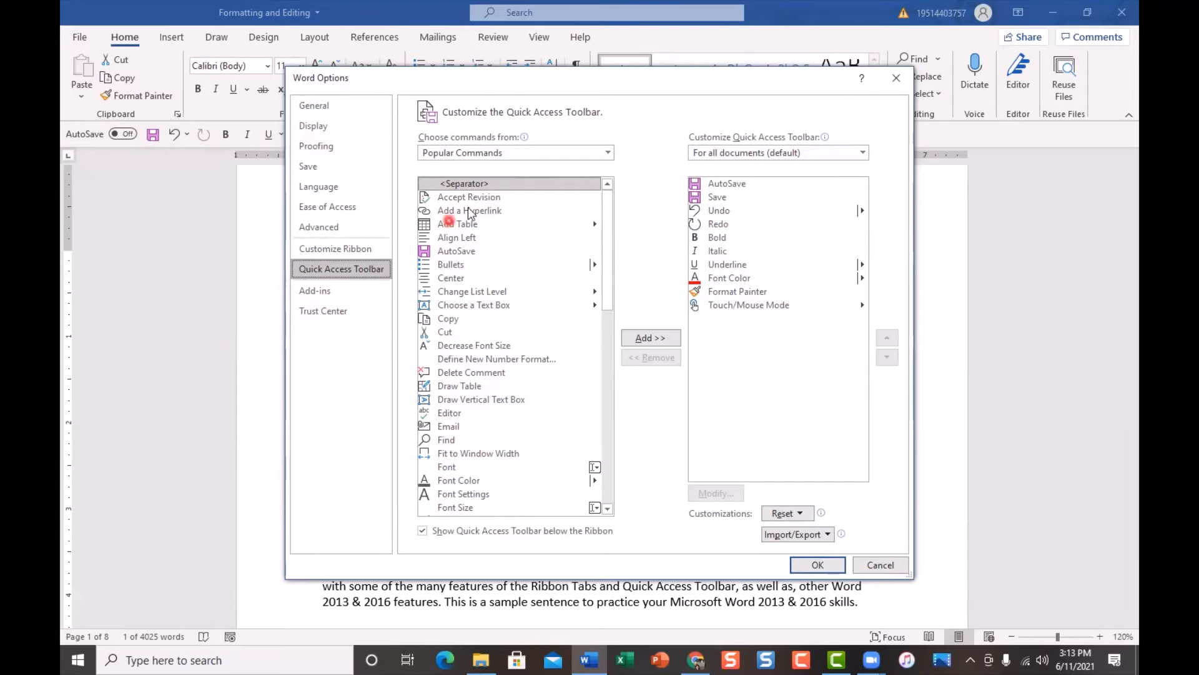
click(897, 80)
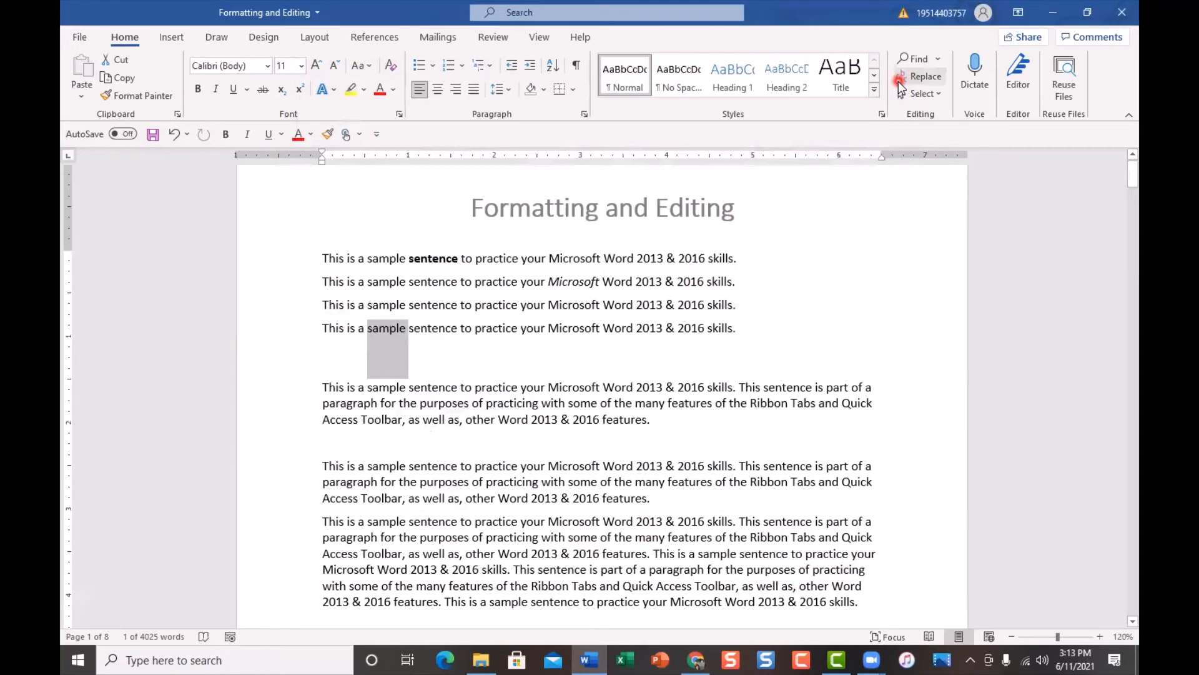
click(380, 140)
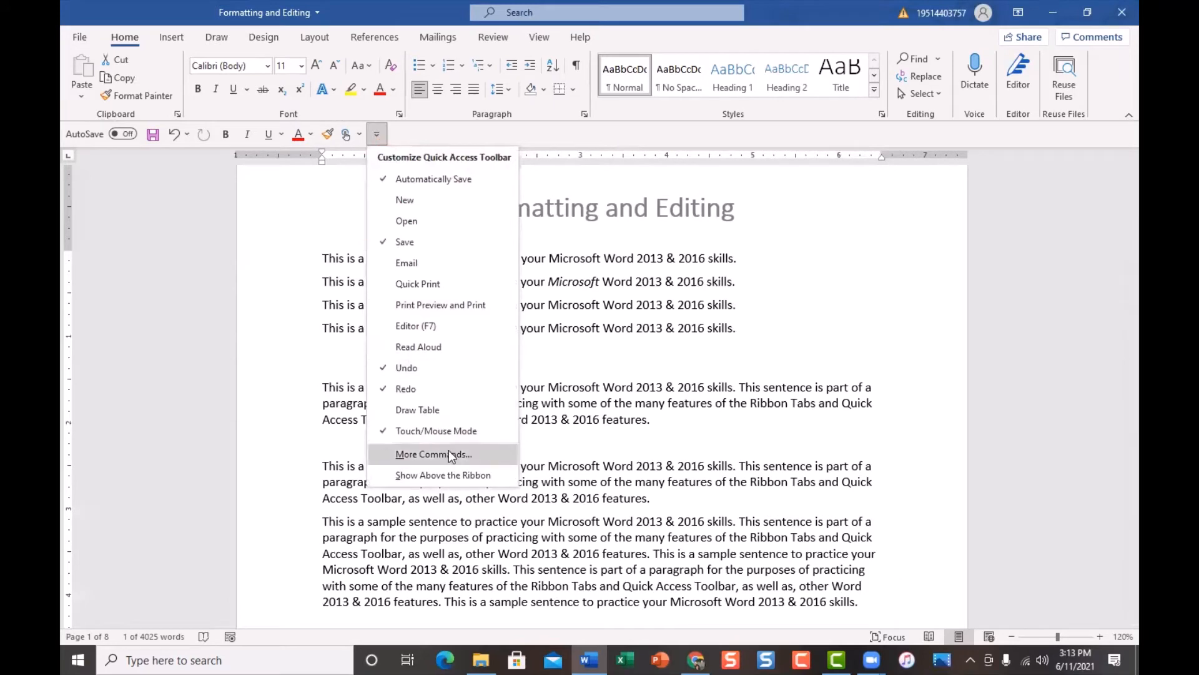
Open the Quick Access Toolbar page of Word Options and look through the popular commands
click(79, 39)
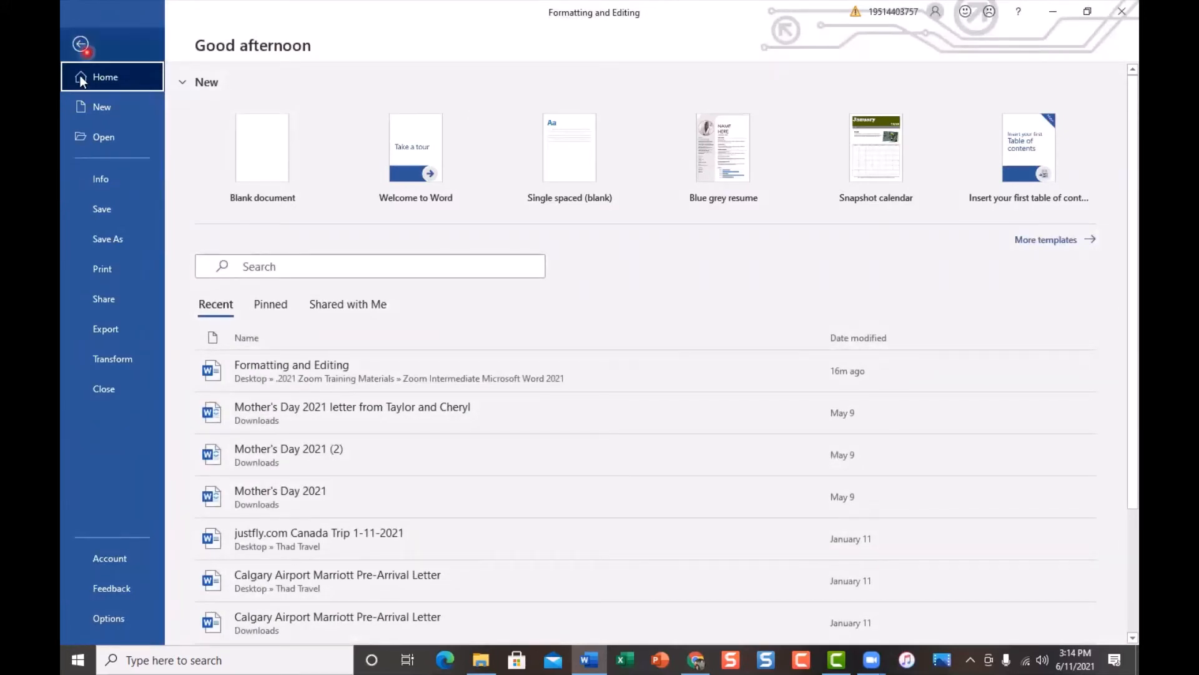
click(110, 618)
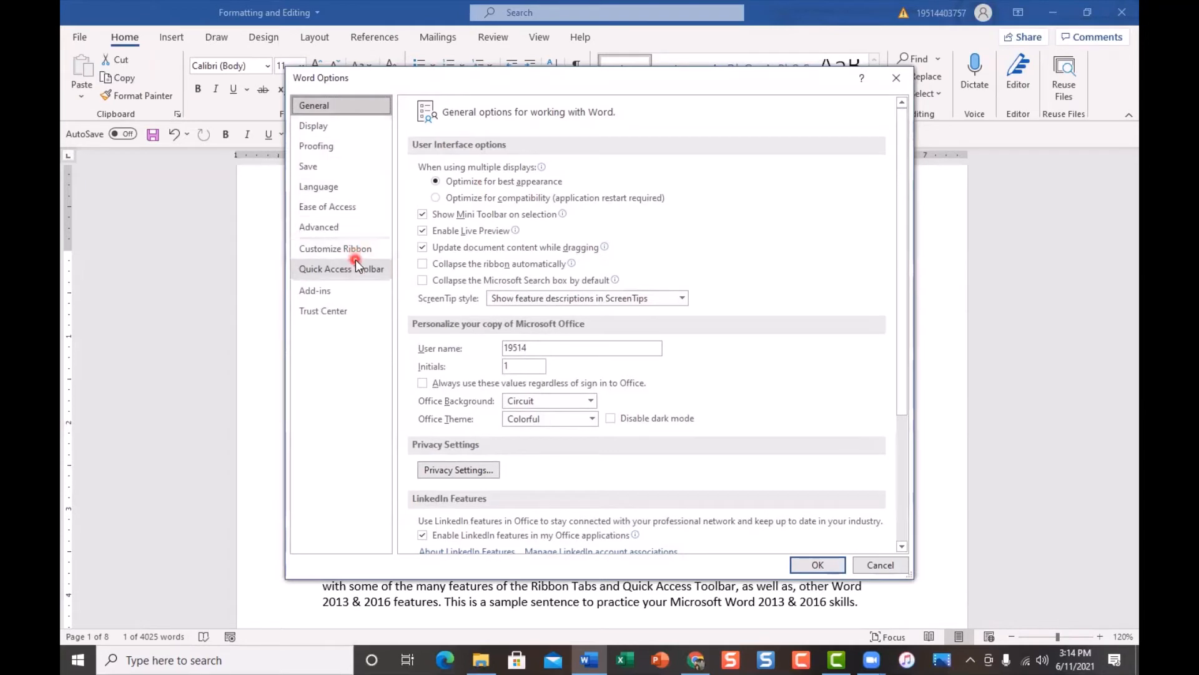
click(370, 271)
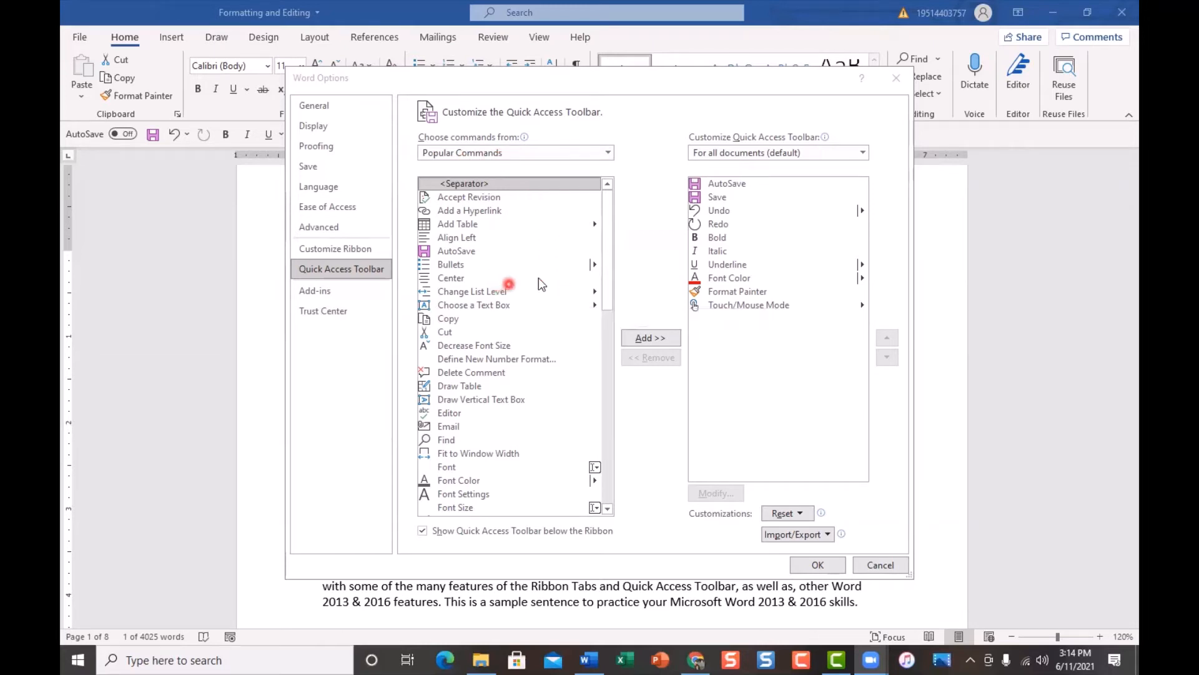
drag(607, 220, 603, 341)
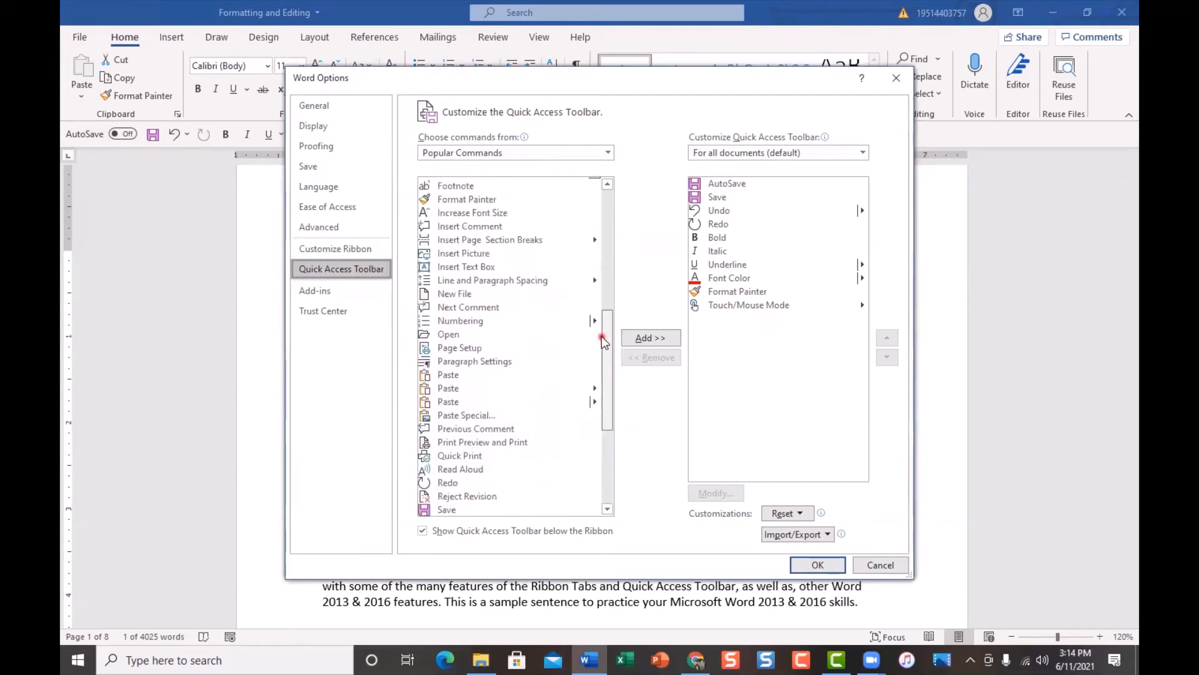
Switch the available commands to All Commands and browse the alphabetical list
click(610, 154)
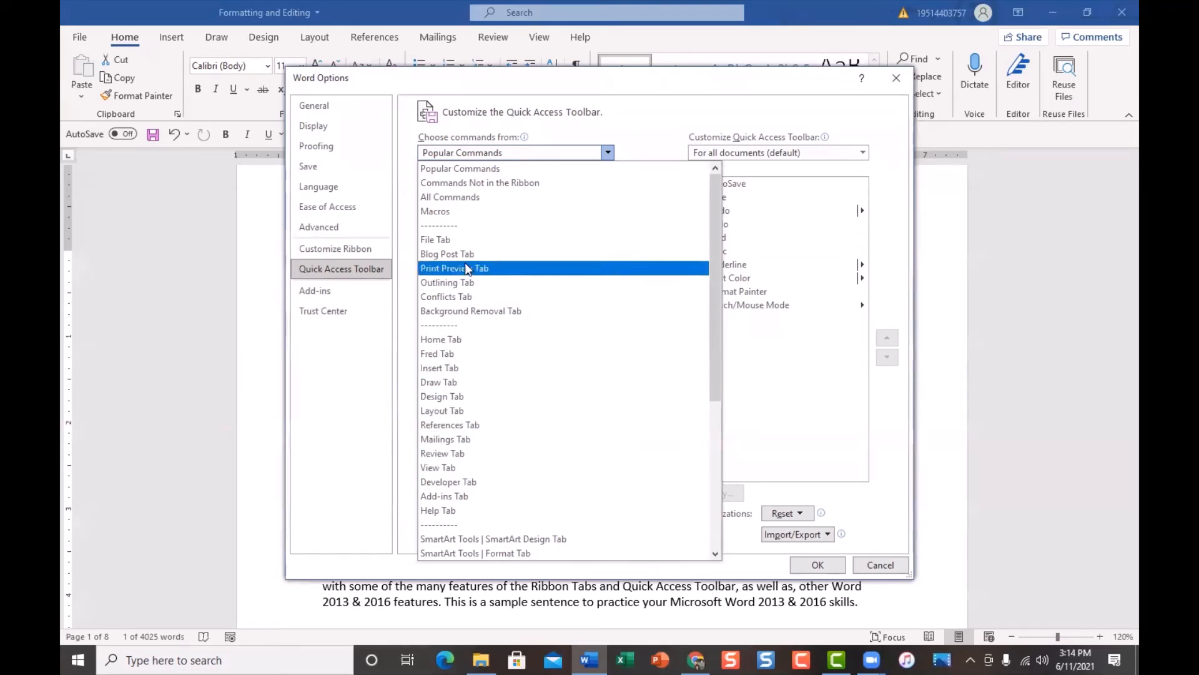
click(509, 197)
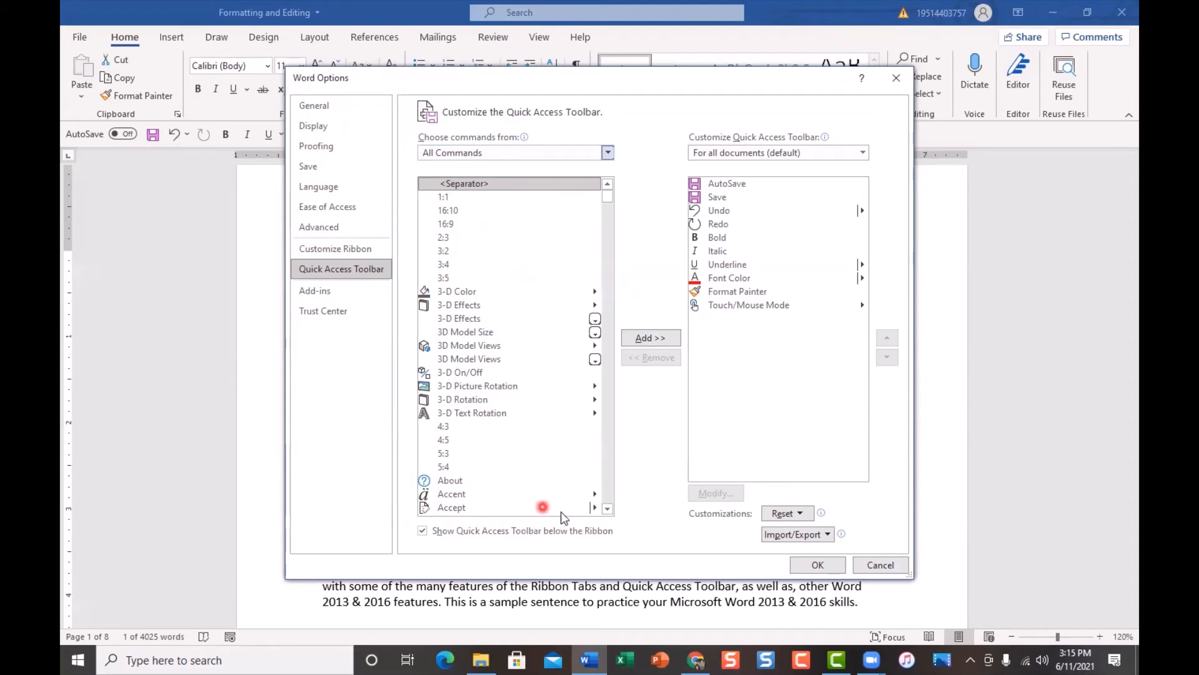
drag(608, 511, 612, 516)
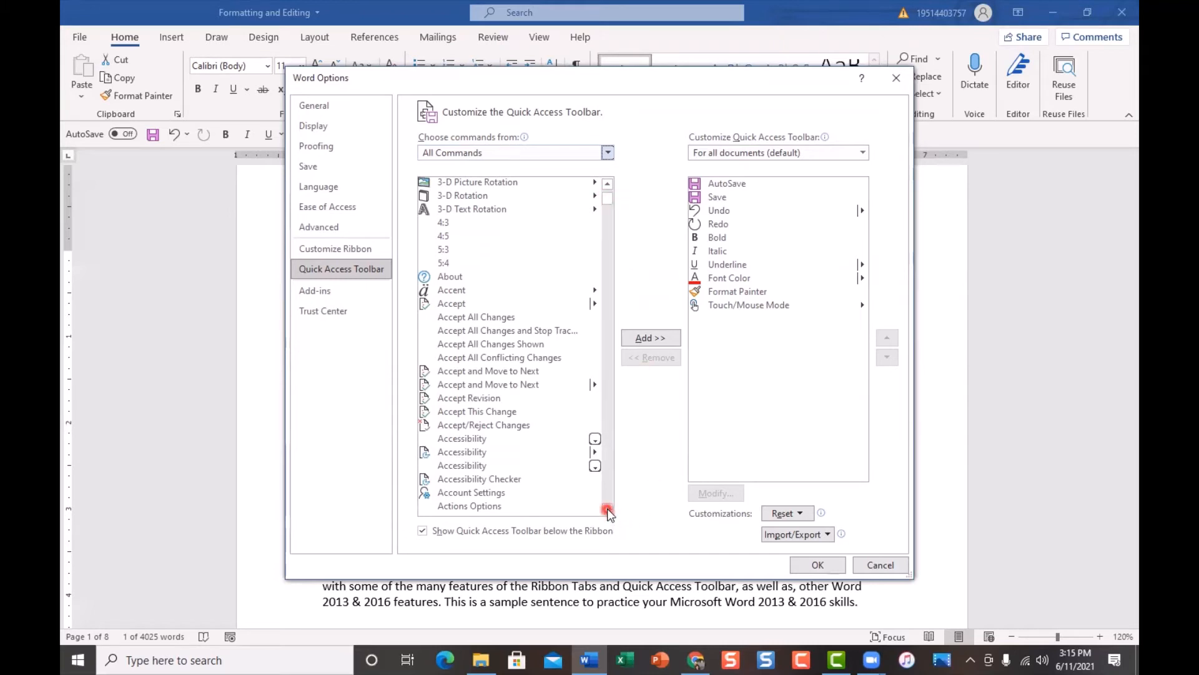
drag(608, 511, 609, 516)
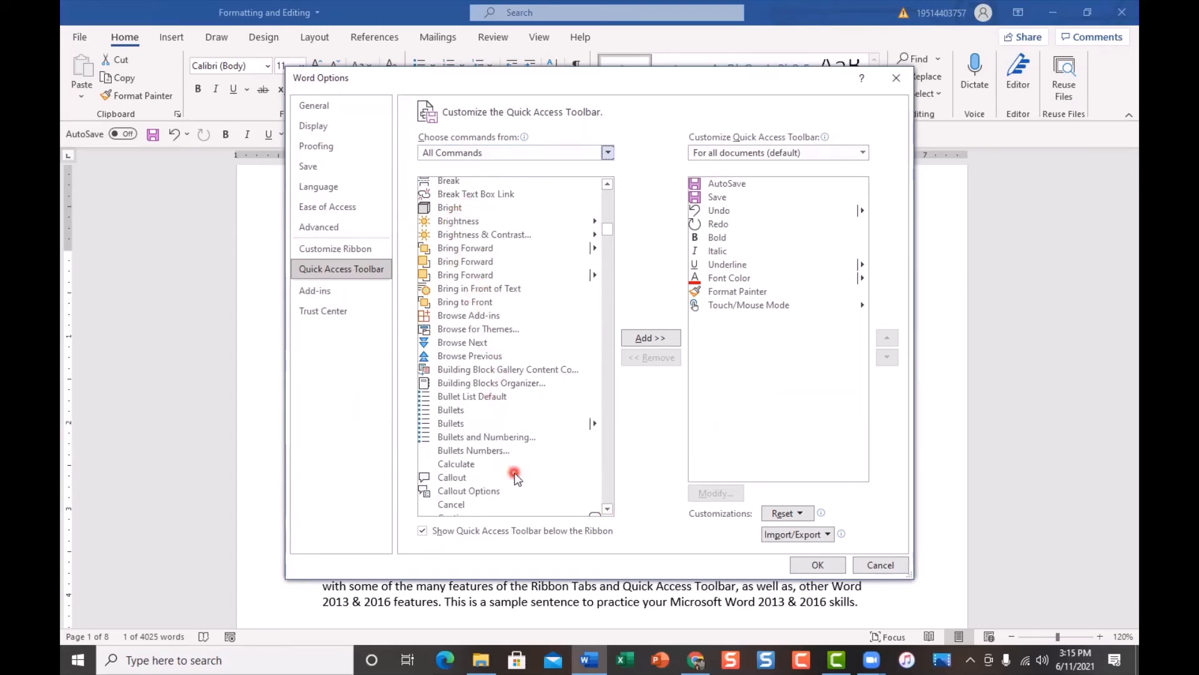
Switch the available commands to Popular Commands and add Copy to the Quick Access Toolbar list
click(607, 154)
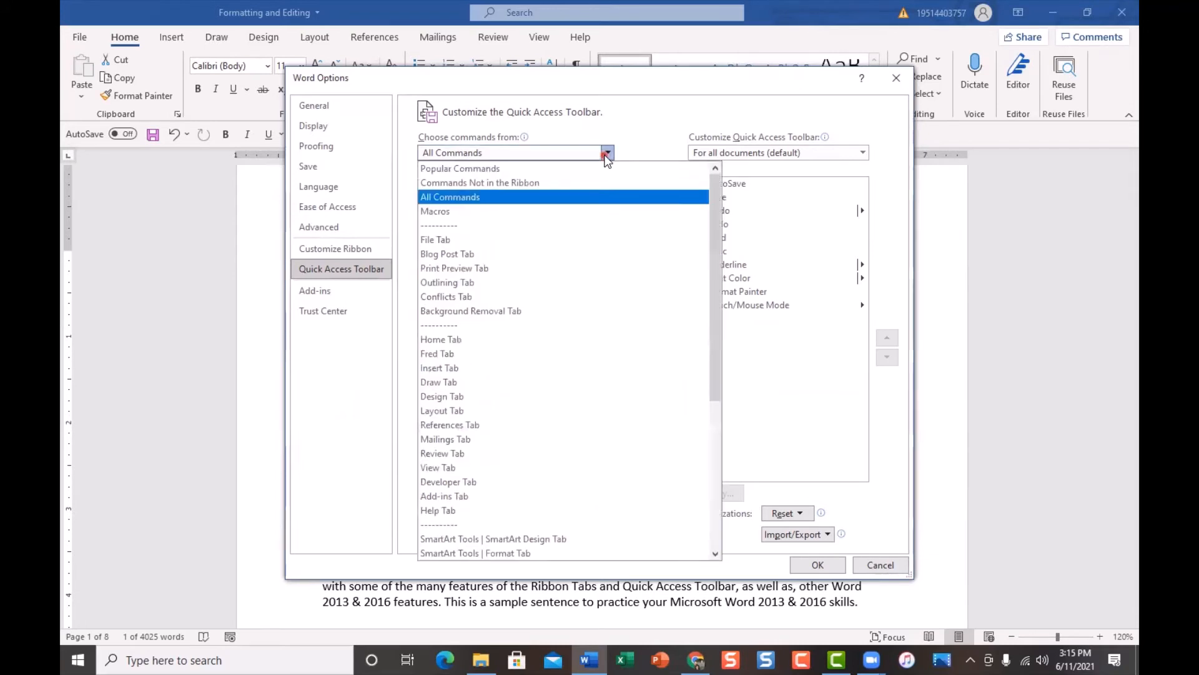
click(587, 168)
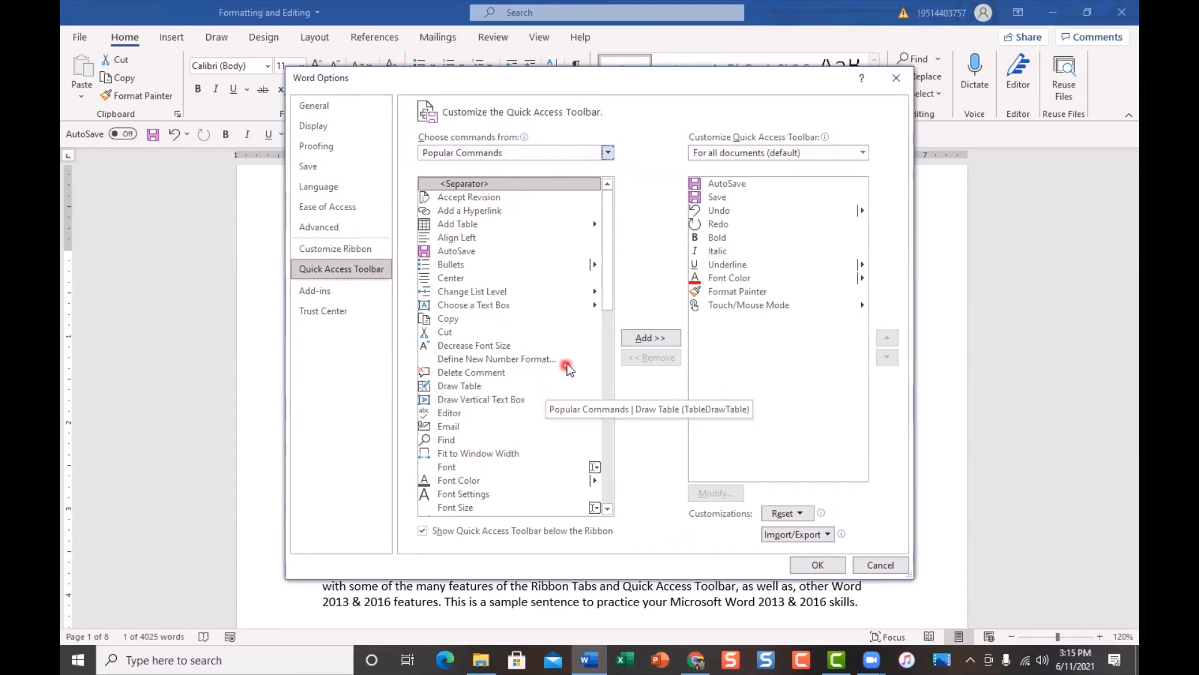
click(454, 319)
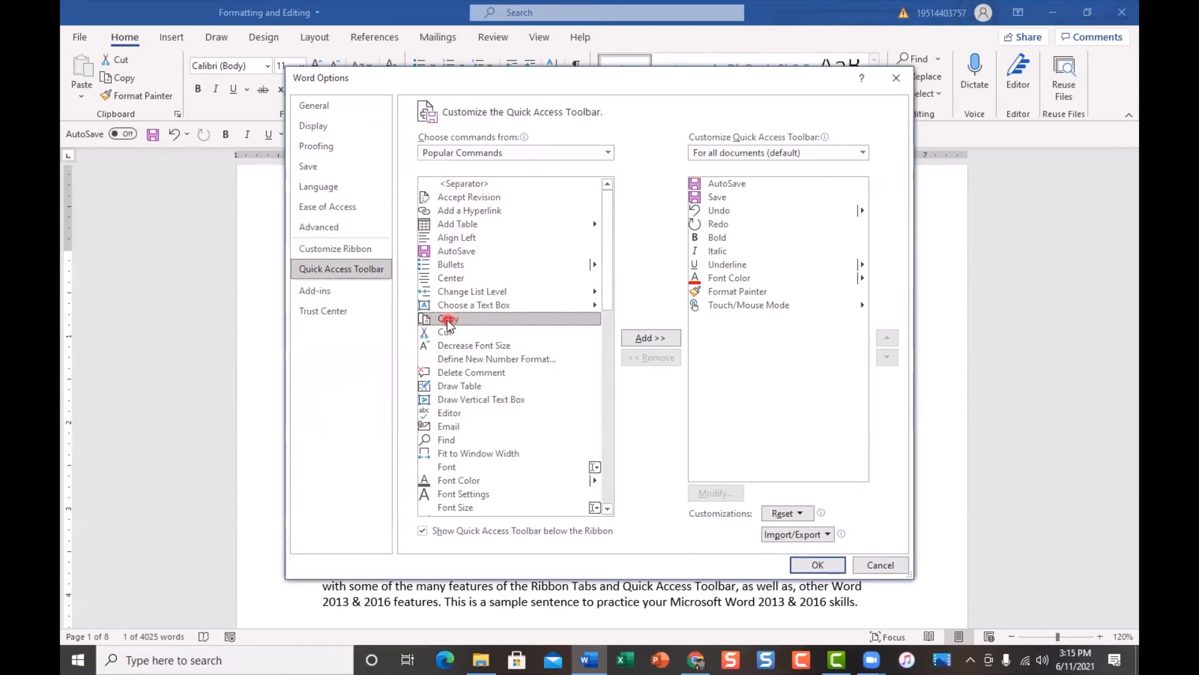
click(643, 338)
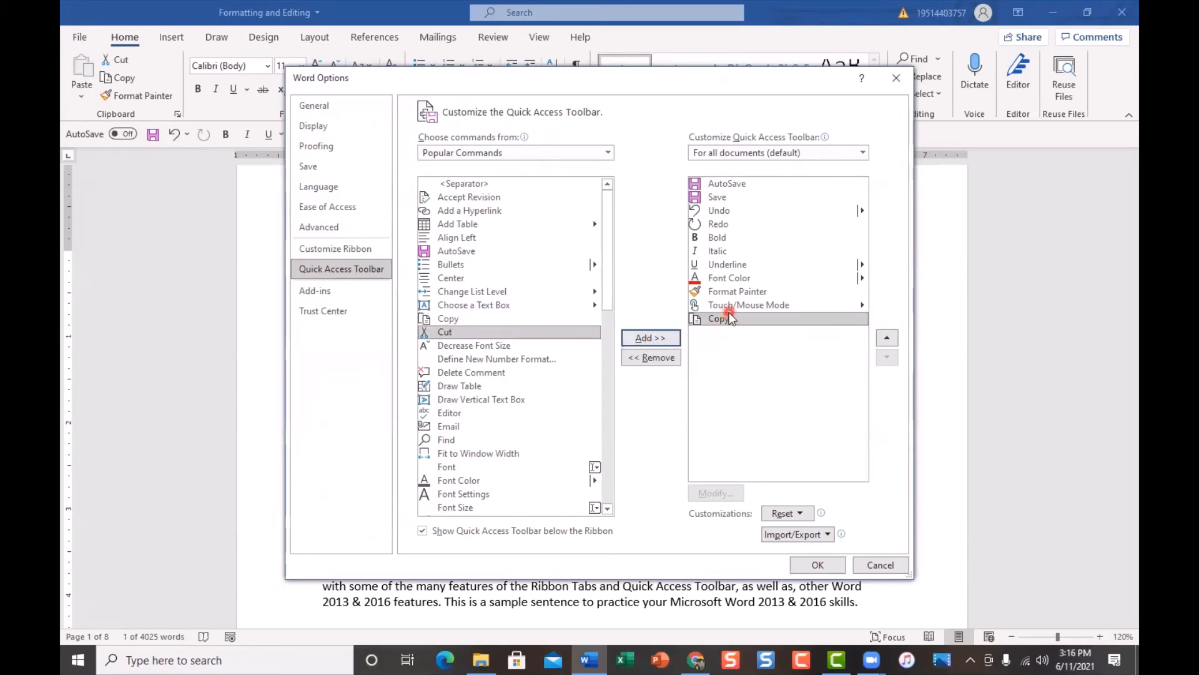
Add the Paste Special command to the Quick Access Toolbar list
scroll(494, 425, down, 1)
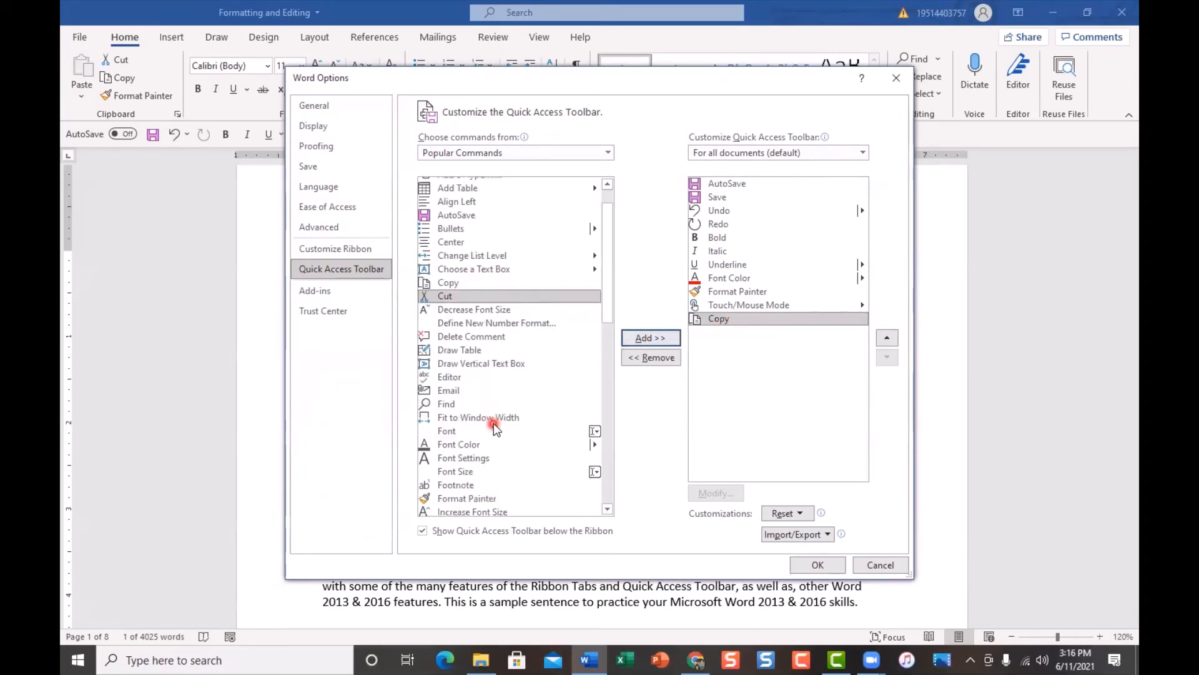
scroll(494, 427, down, 4)
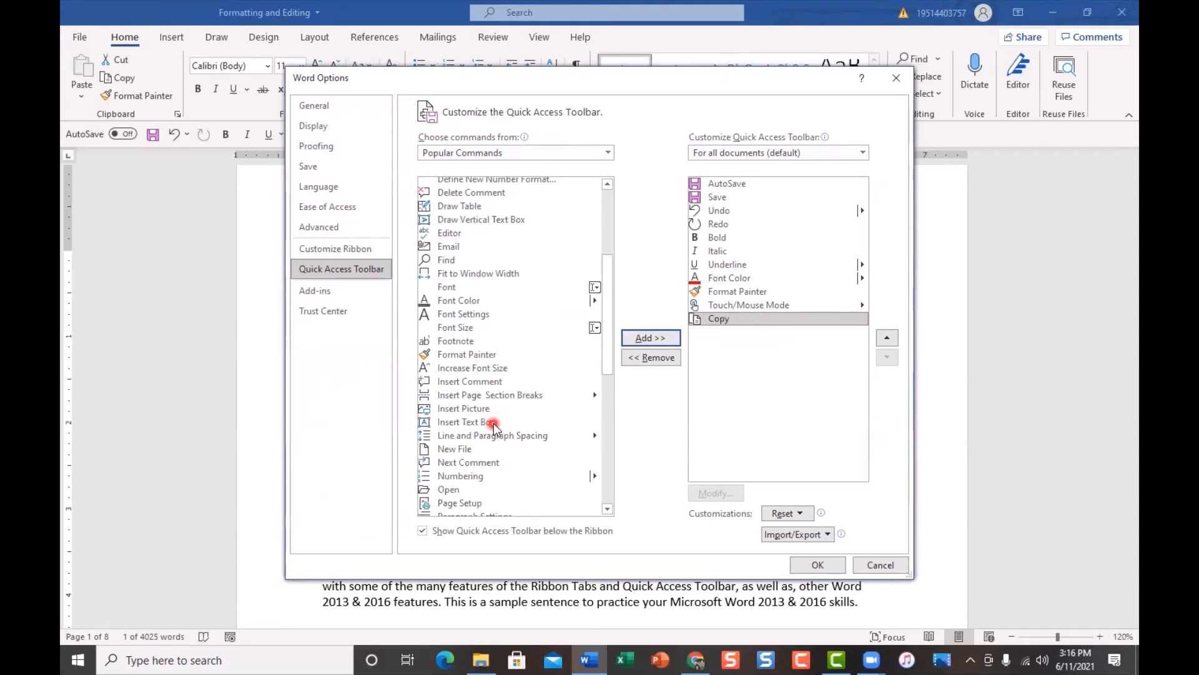
scroll(494, 426, down, 3)
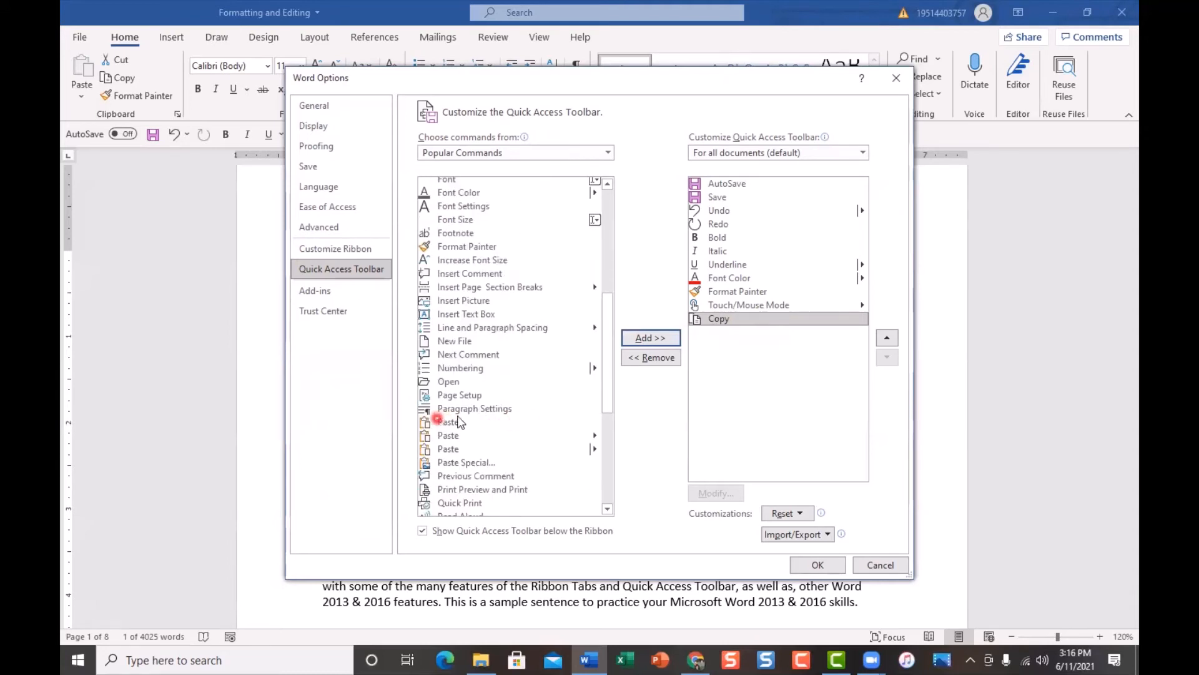
scroll(513, 426, down, 1)
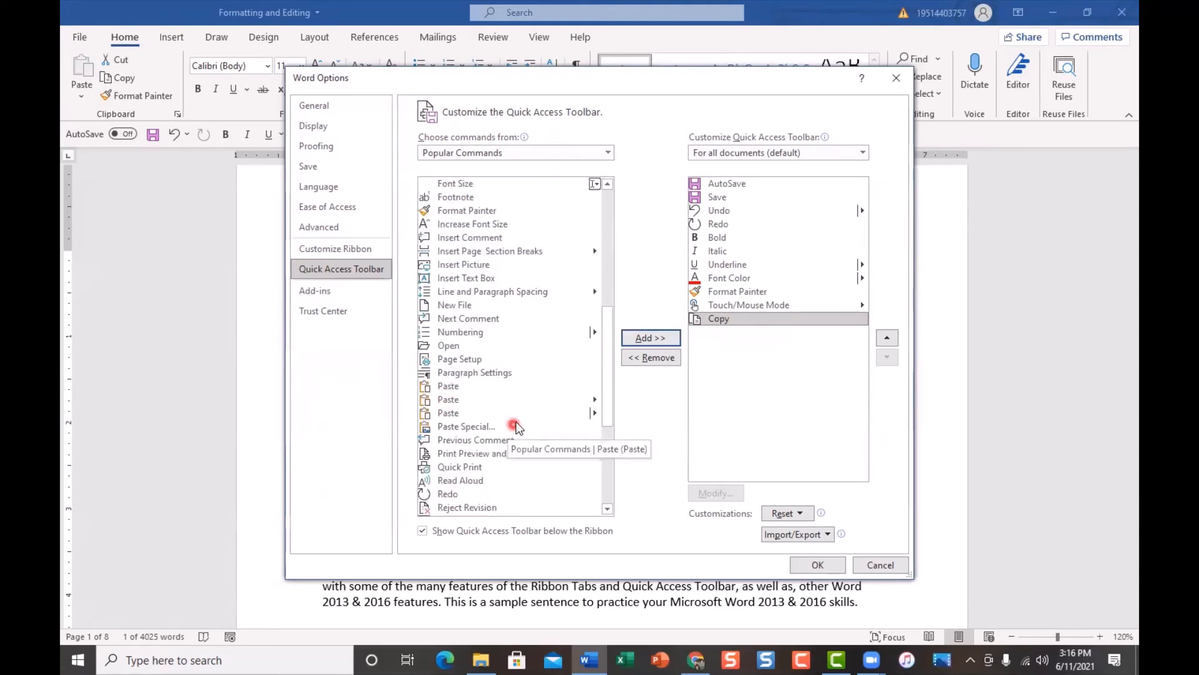
click(469, 429)
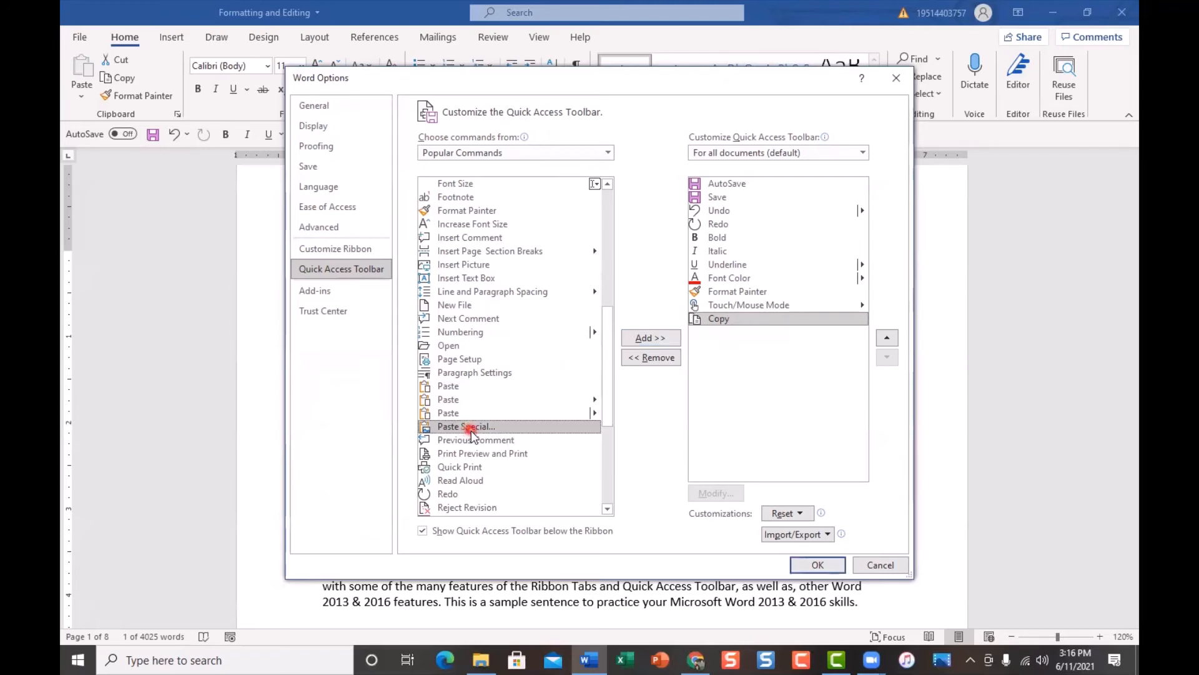
click(653, 340)
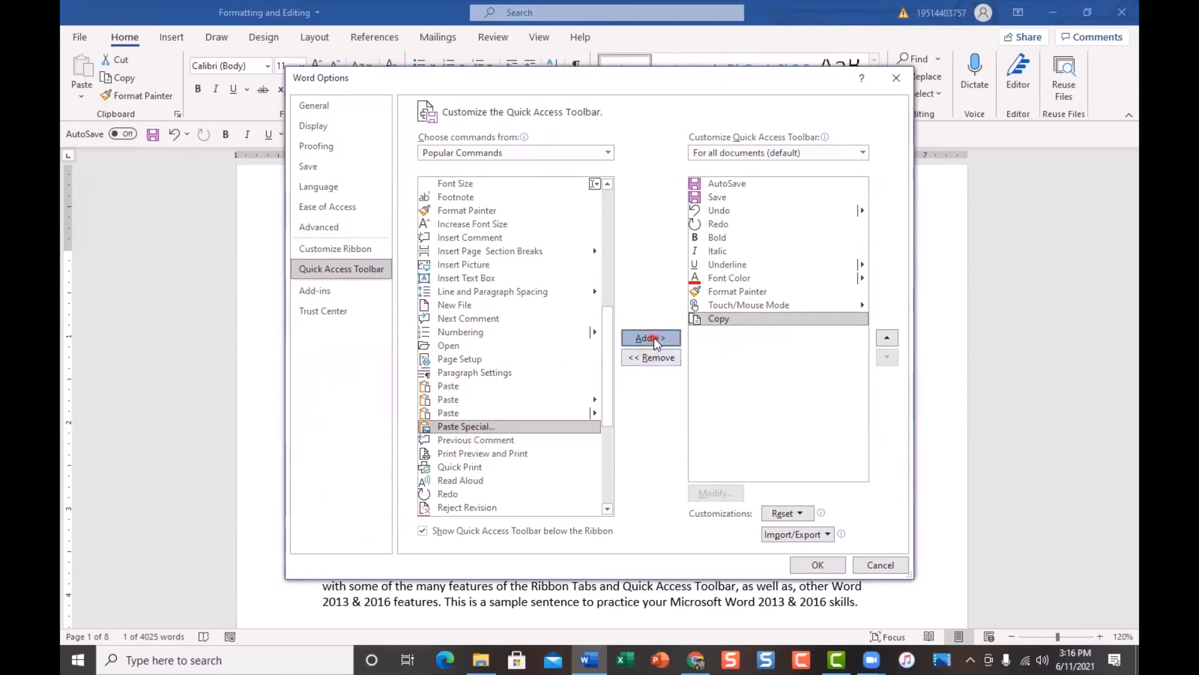
Move the Word Options dialog below the ribbon and add the Shapes command to the Quick Access Toolbar list
click(734, 337)
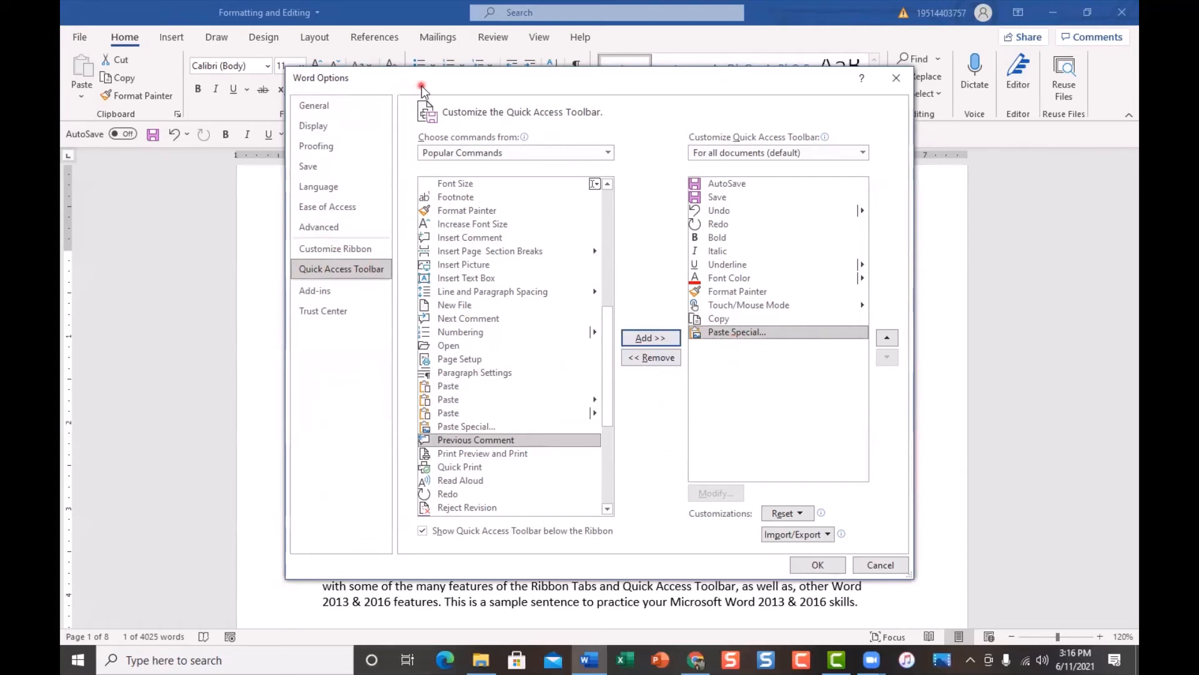
drag(422, 85, 437, 188)
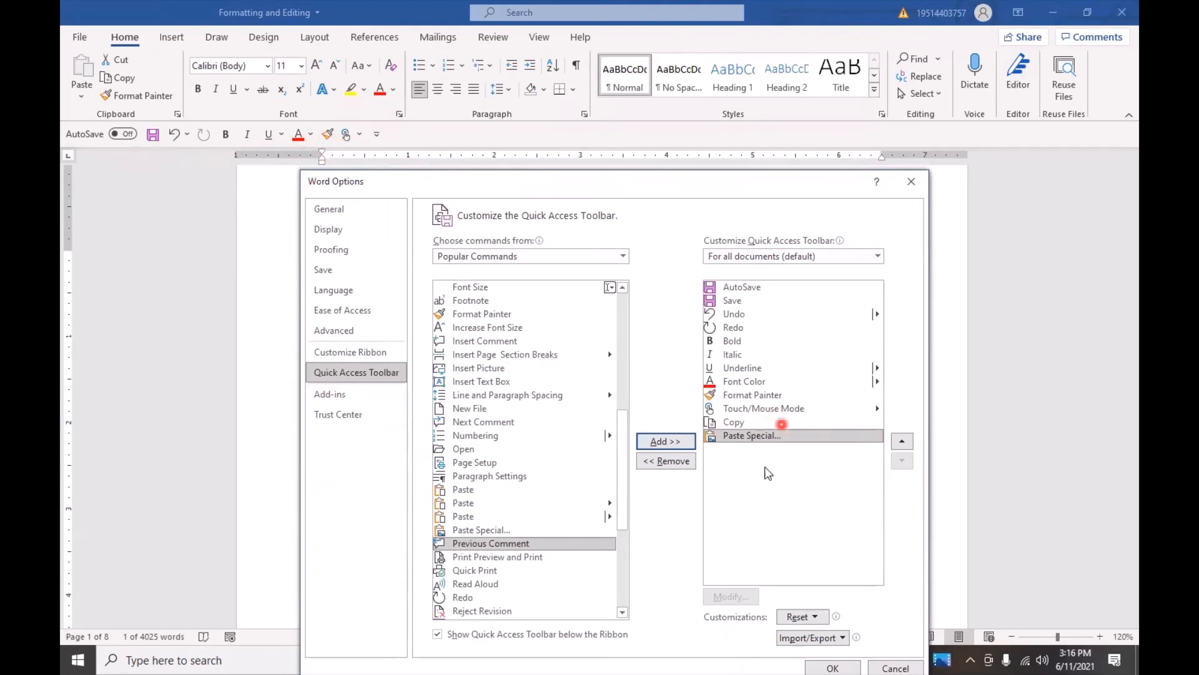
drag(558, 183, 598, 146)
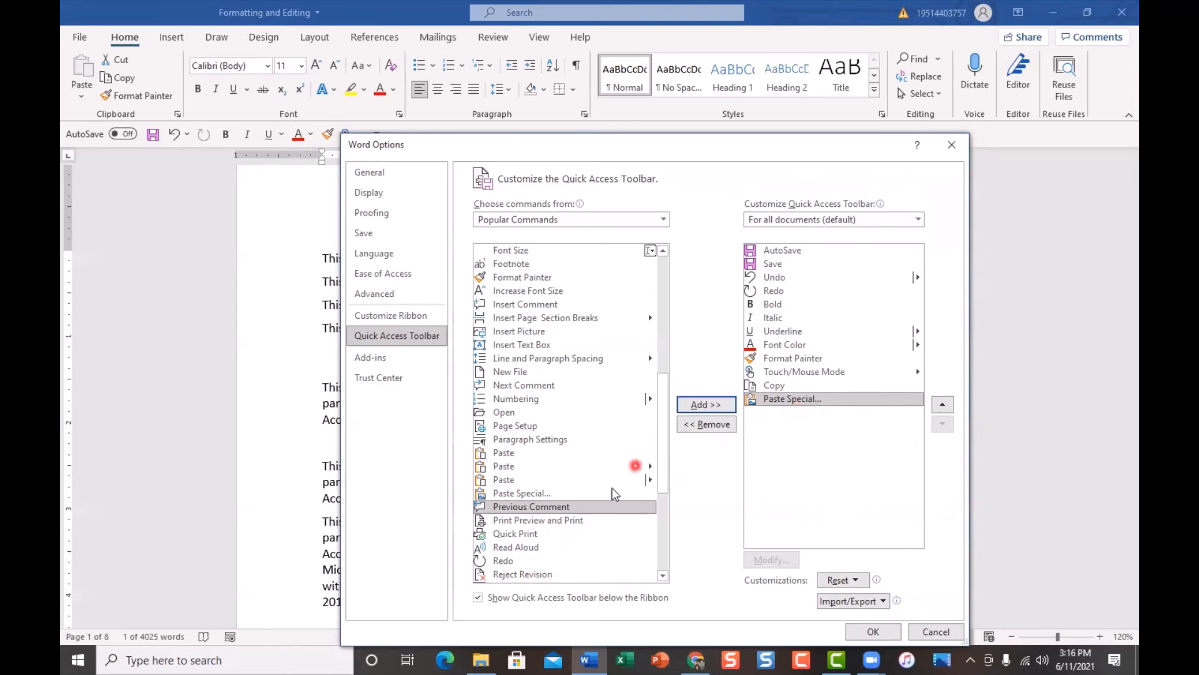
scroll(580, 534, down, 4)
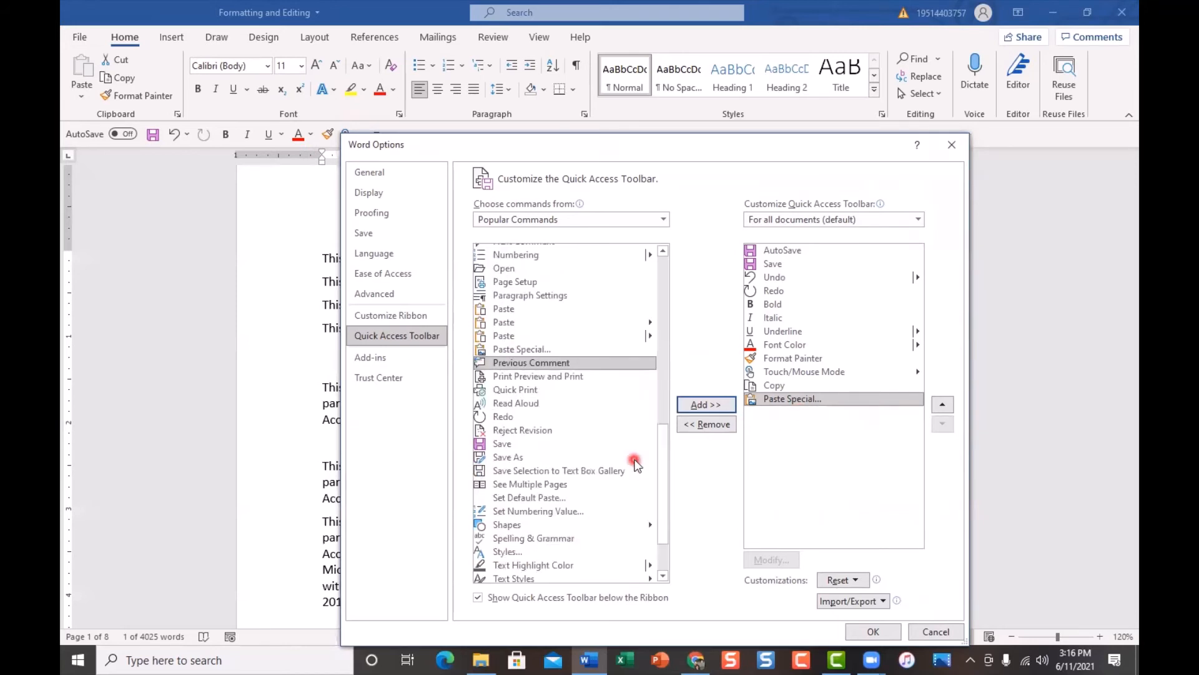
scroll(635, 459, down, 1)
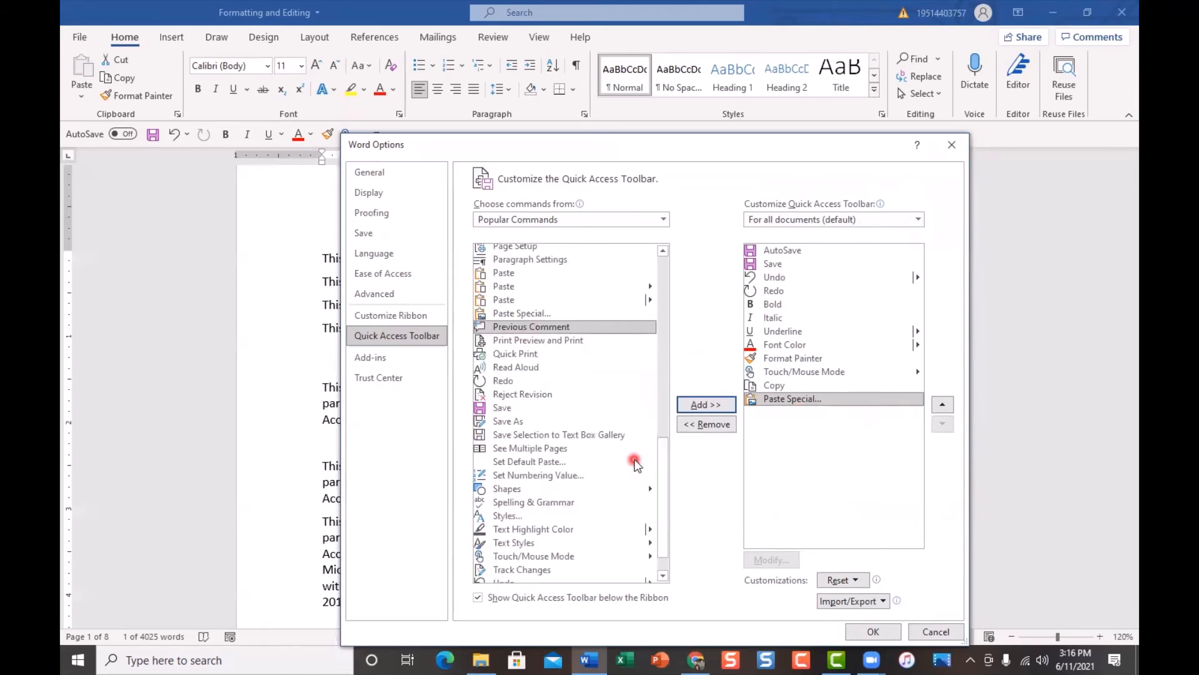
click(515, 490)
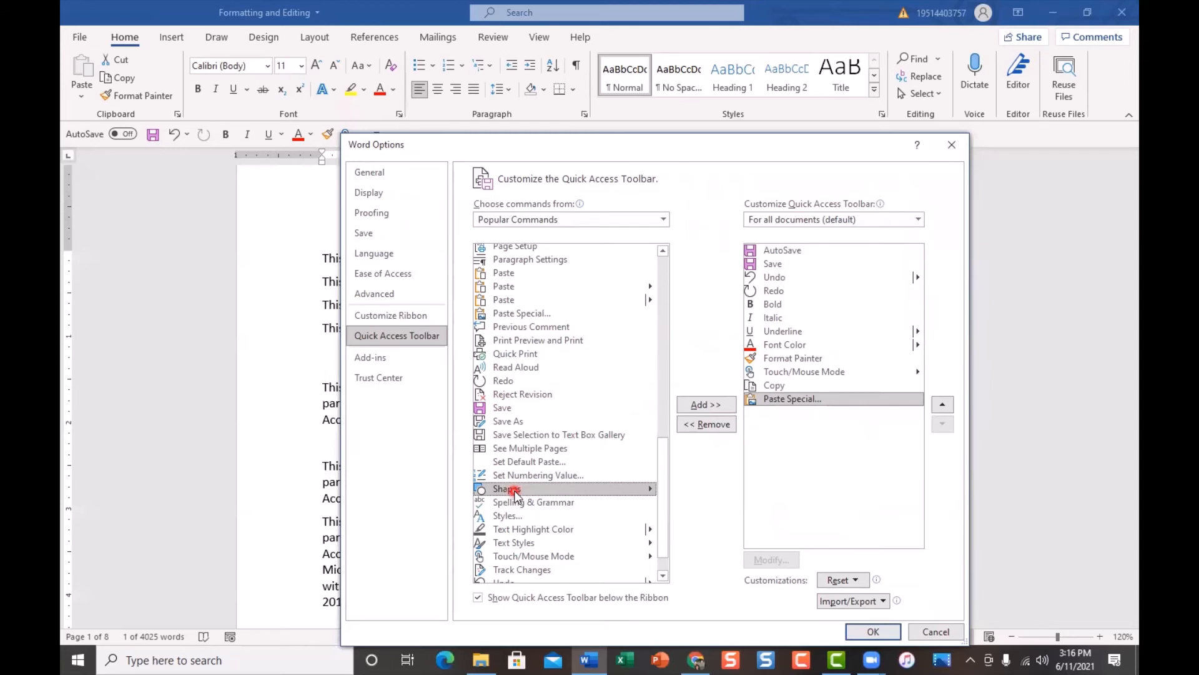
click(697, 406)
click(713, 408)
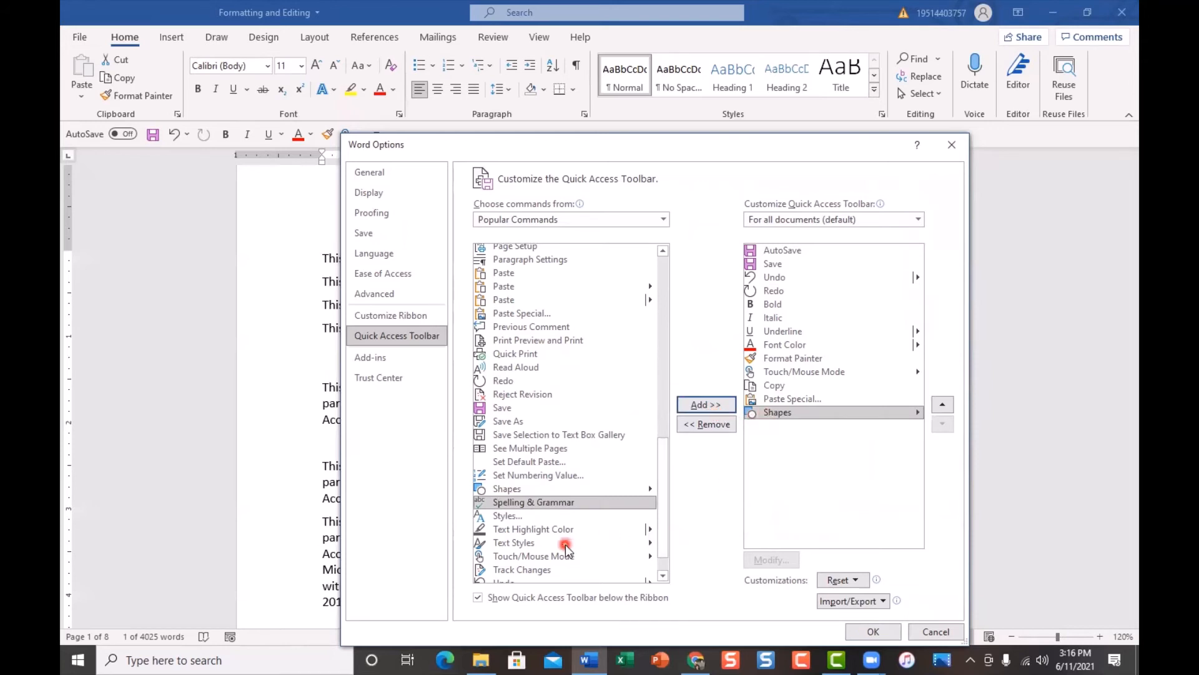
Add the Styles command to the Quick Access Toolbar list and reposition the dialog slightly
scroll(566, 547, down, 1)
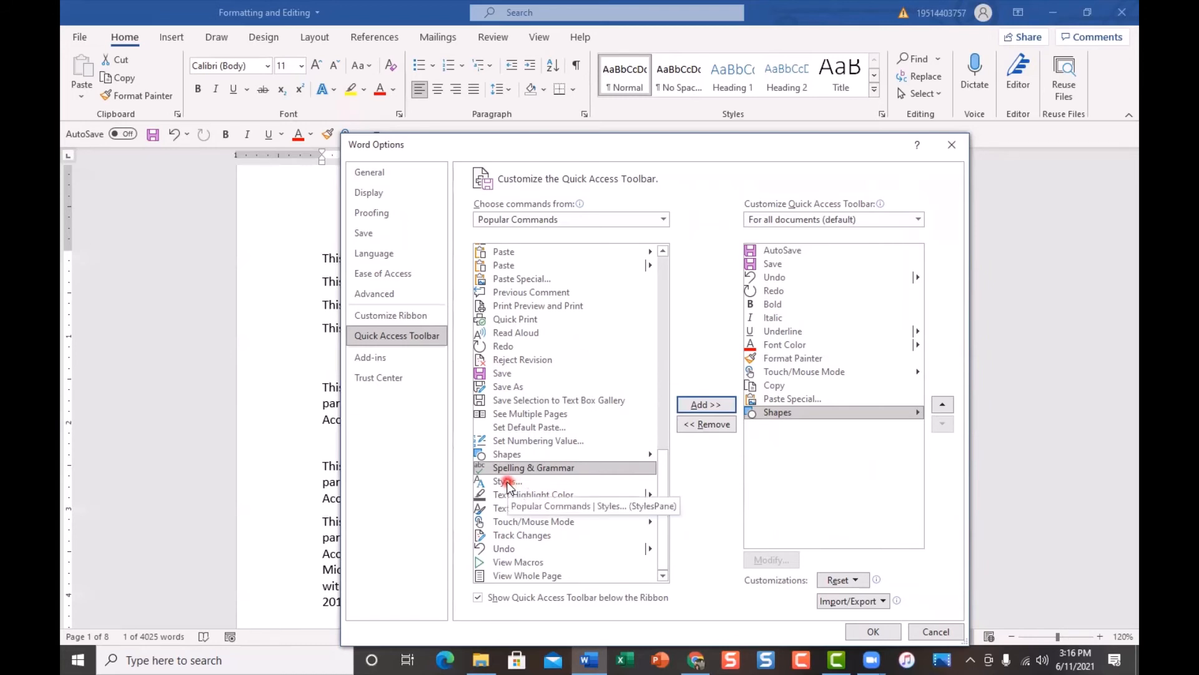
click(508, 482)
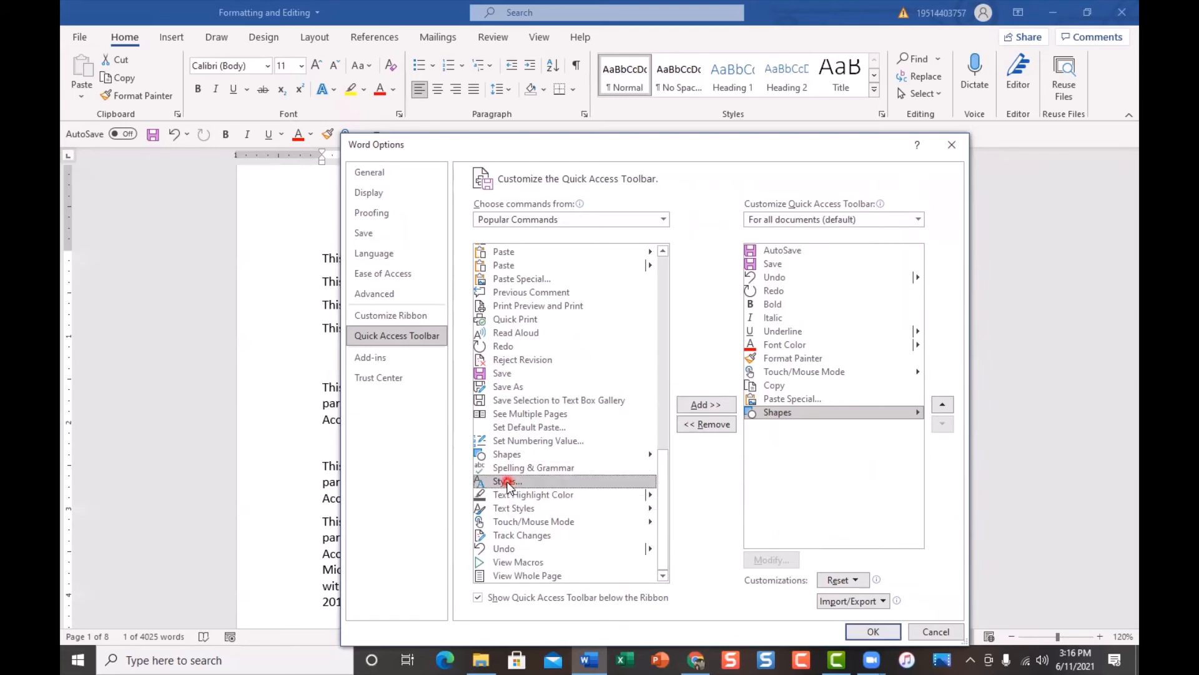
click(703, 406)
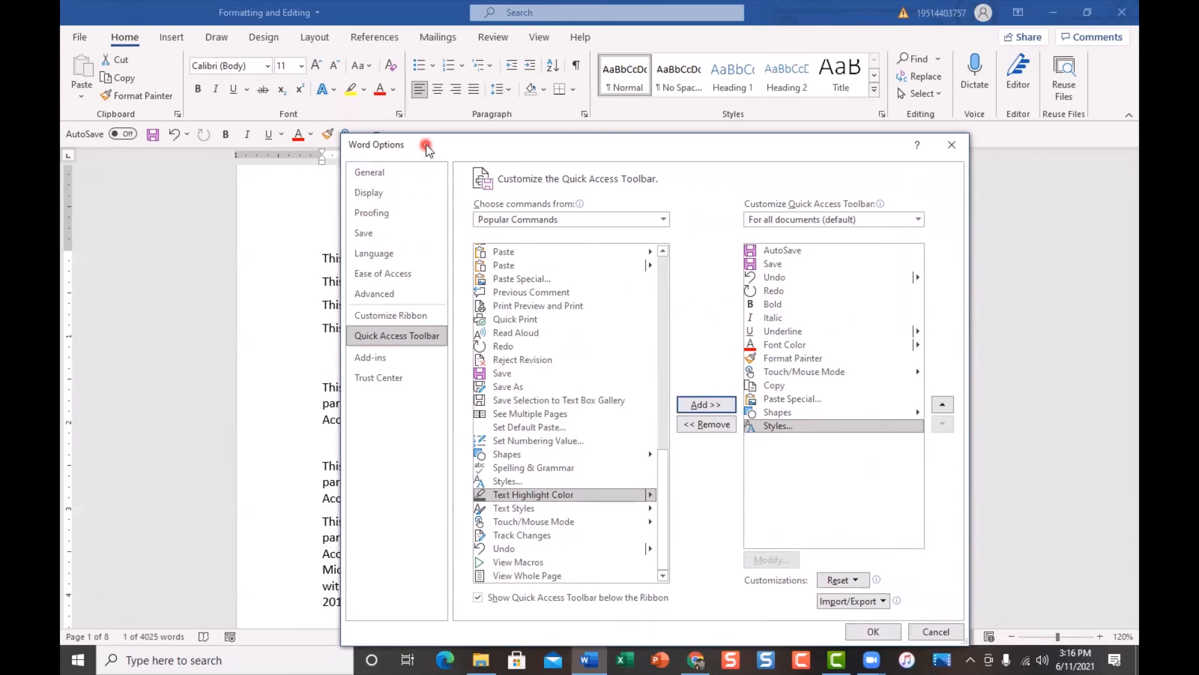
drag(429, 148, 409, 143)
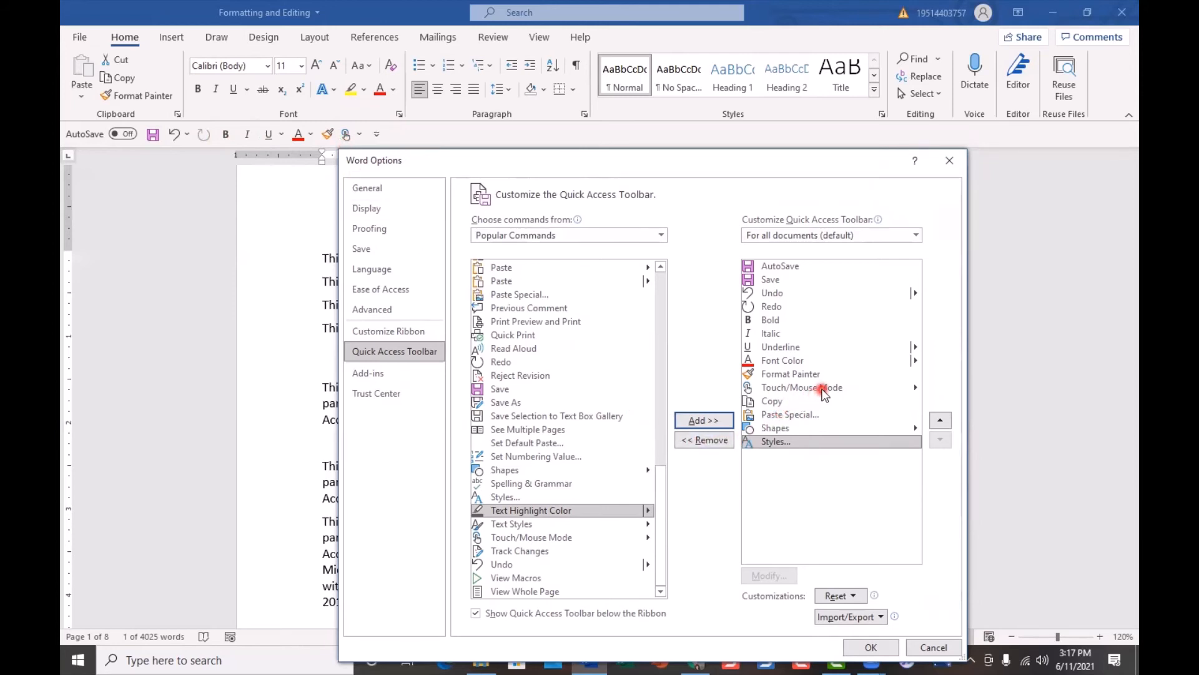
Move Touch/Mouse Mode up the Quick Access Toolbar list so it sits directly below Redo
click(822, 388)
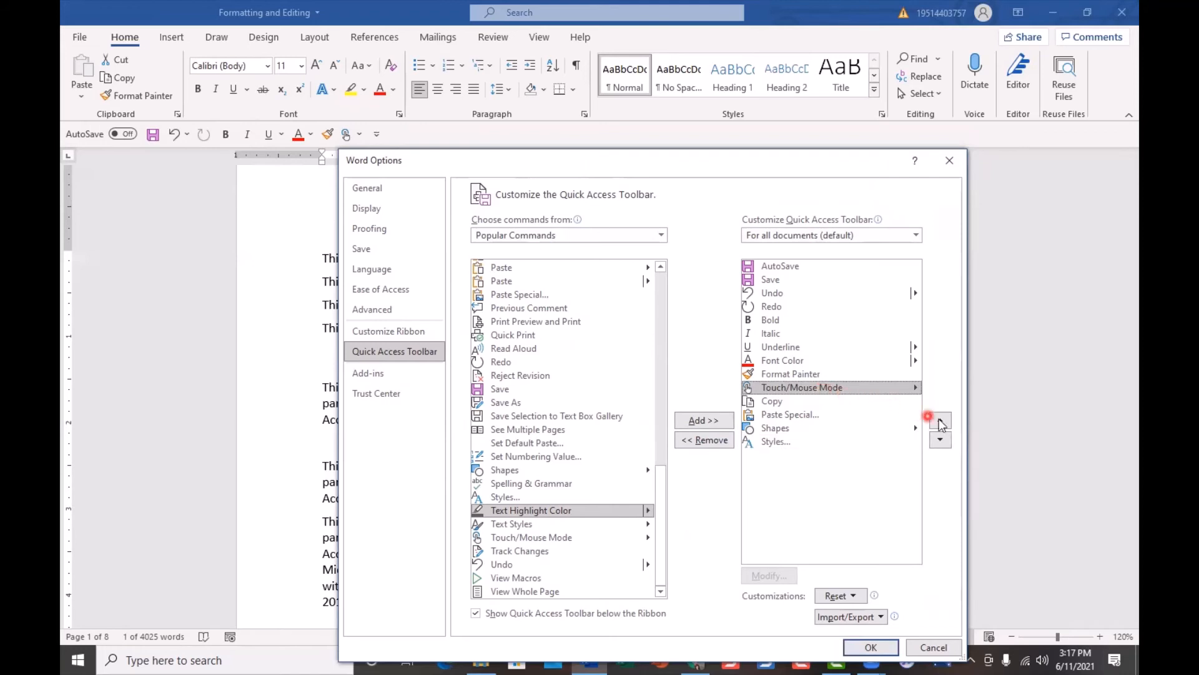
click(942, 422)
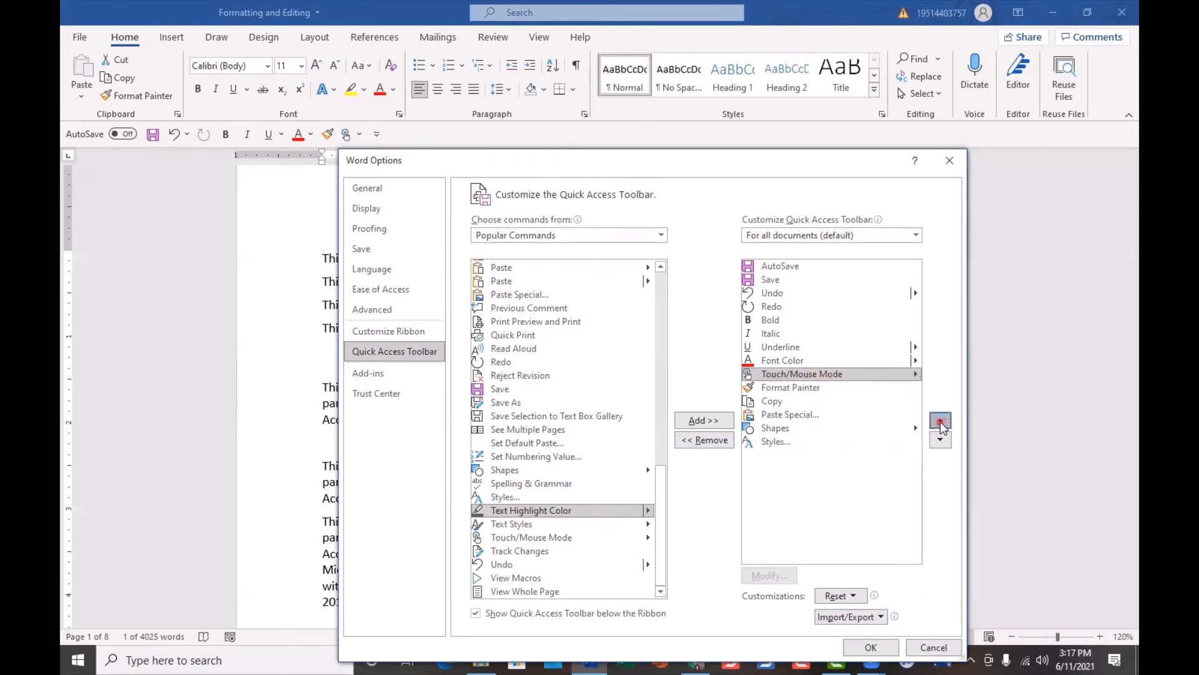
click(940, 422)
click(940, 422)
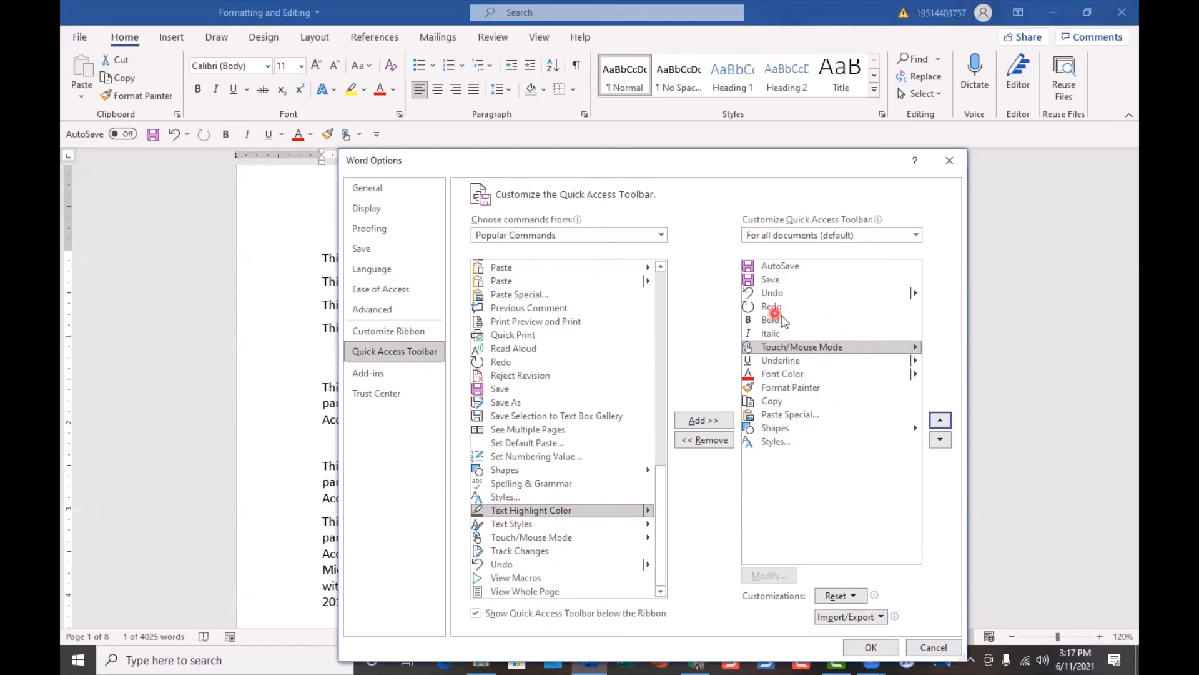
click(940, 422)
click(940, 422)
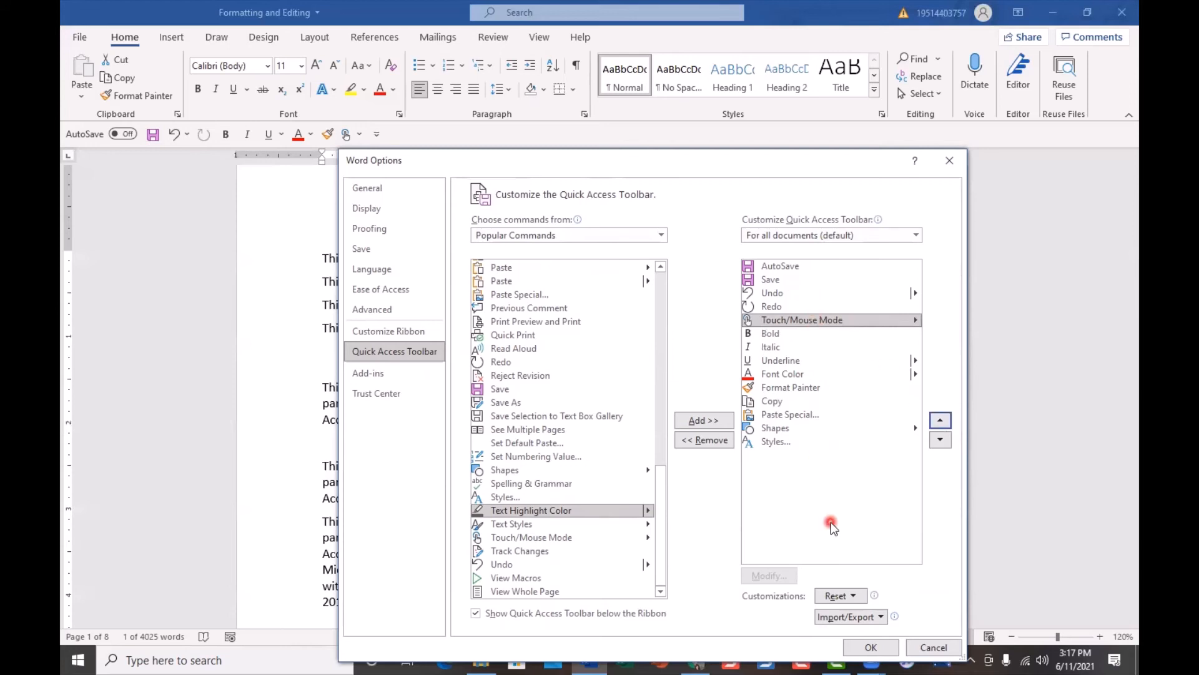
Move Styles up to directly above Copy and return it to the end of the Quick Access Toolbar list
click(784, 442)
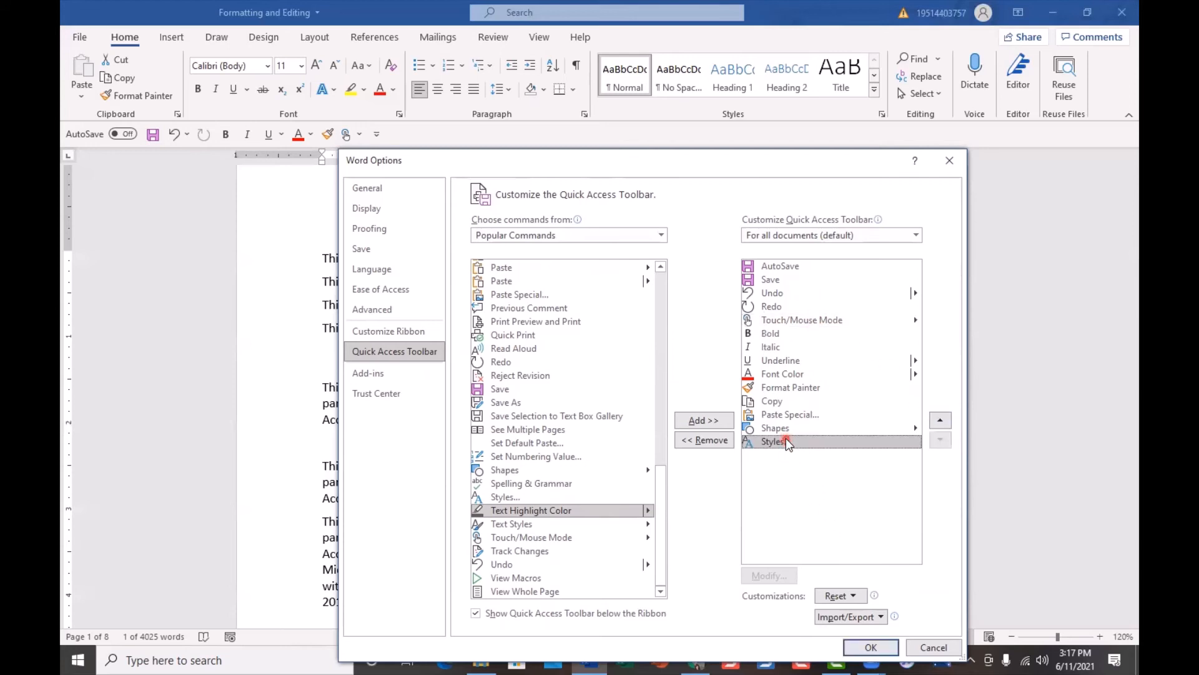
click(940, 420)
click(940, 421)
click(940, 421)
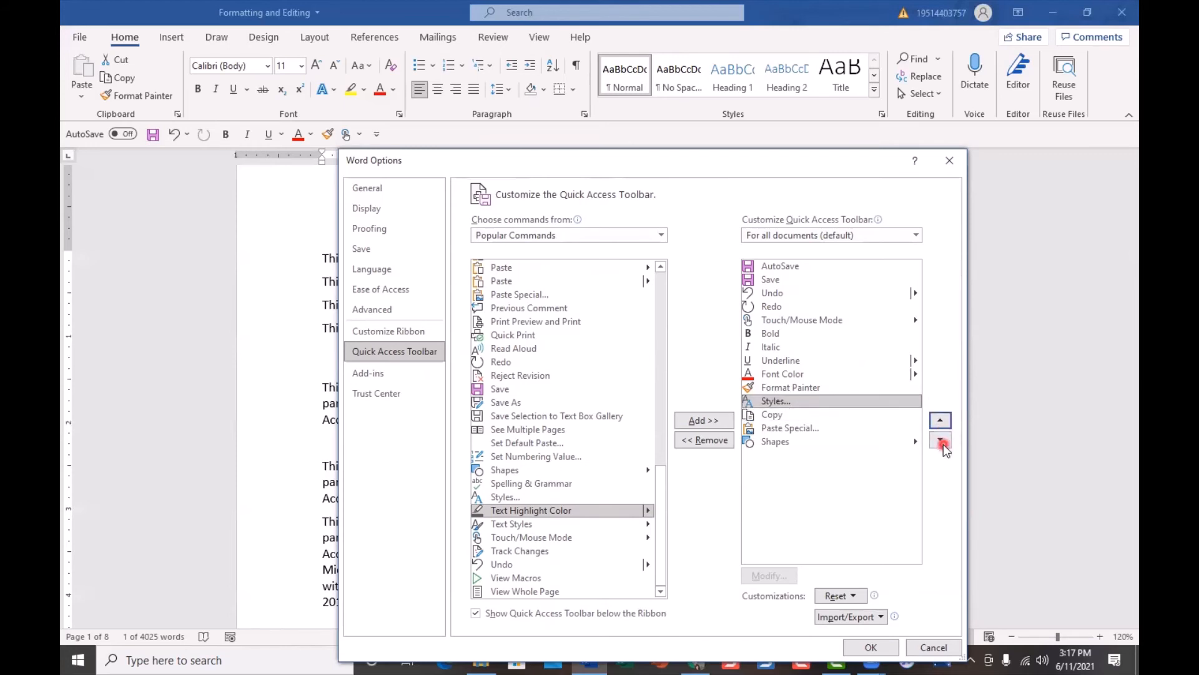
click(940, 440)
click(941, 440)
click(940, 440)
Move Format Painter up the Quick Access Toolbar list to directly below Touch/Mouse Mode
click(806, 389)
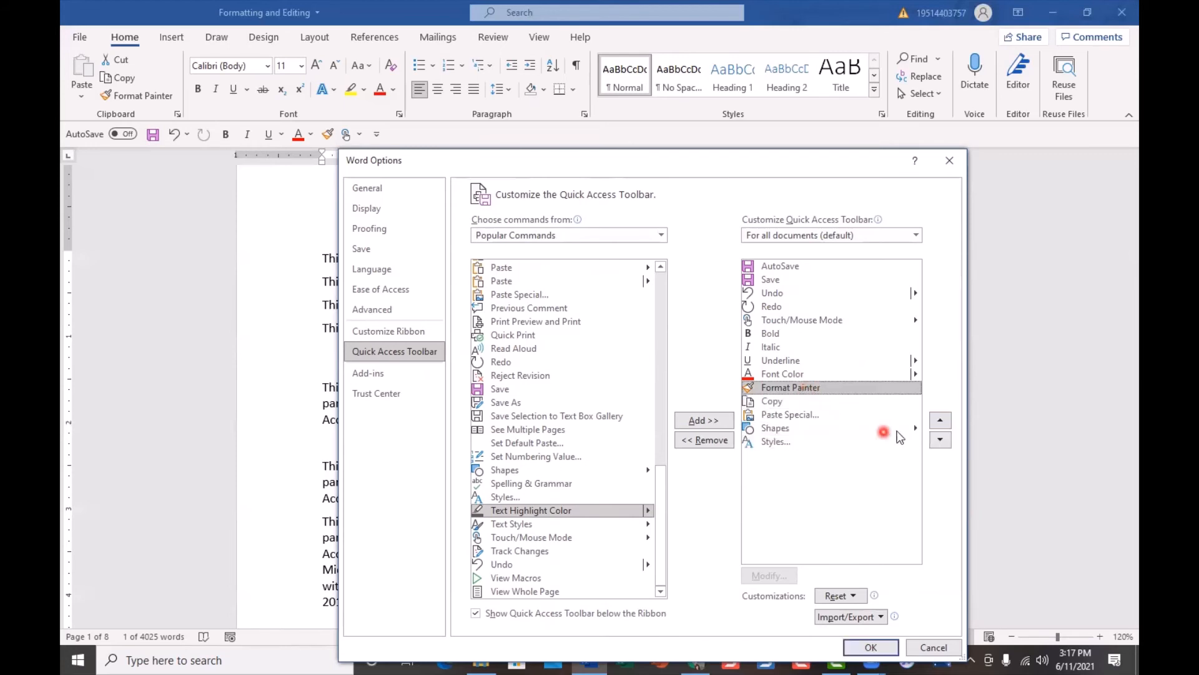
click(941, 422)
click(940, 422)
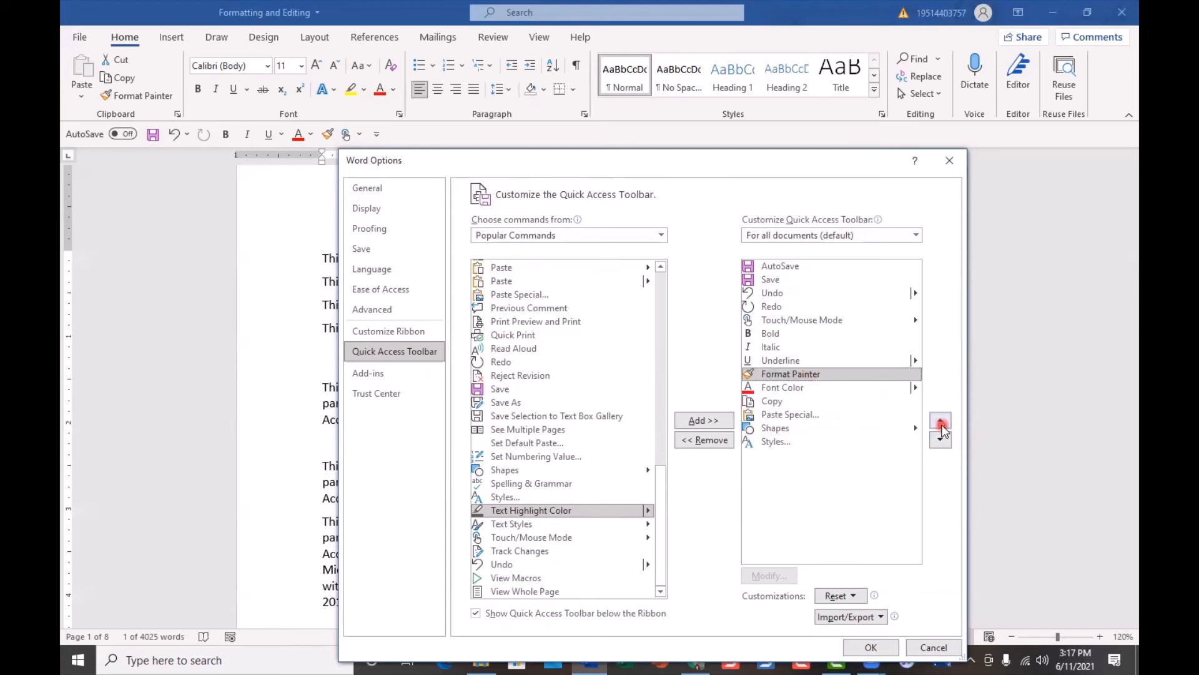
click(941, 422)
click(941, 423)
click(940, 422)
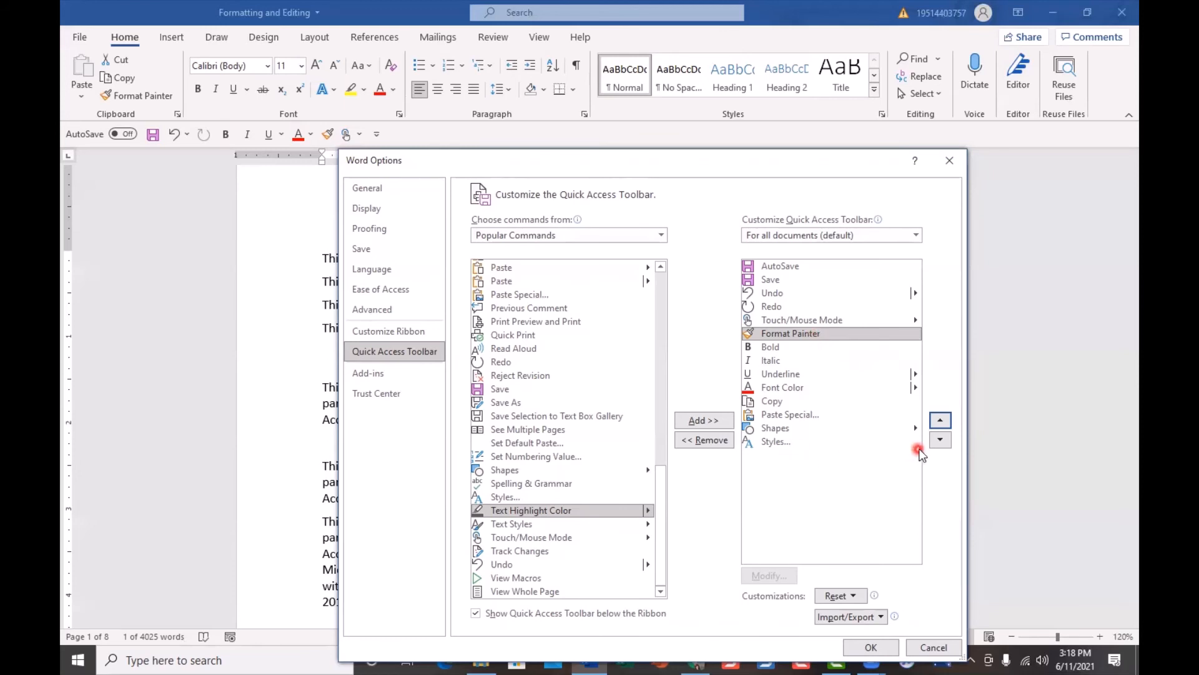
Move Format Painter down to the end of the Quick Access Toolbar list and apply the customization
click(941, 441)
click(941, 441)
click(941, 440)
click(940, 441)
click(941, 440)
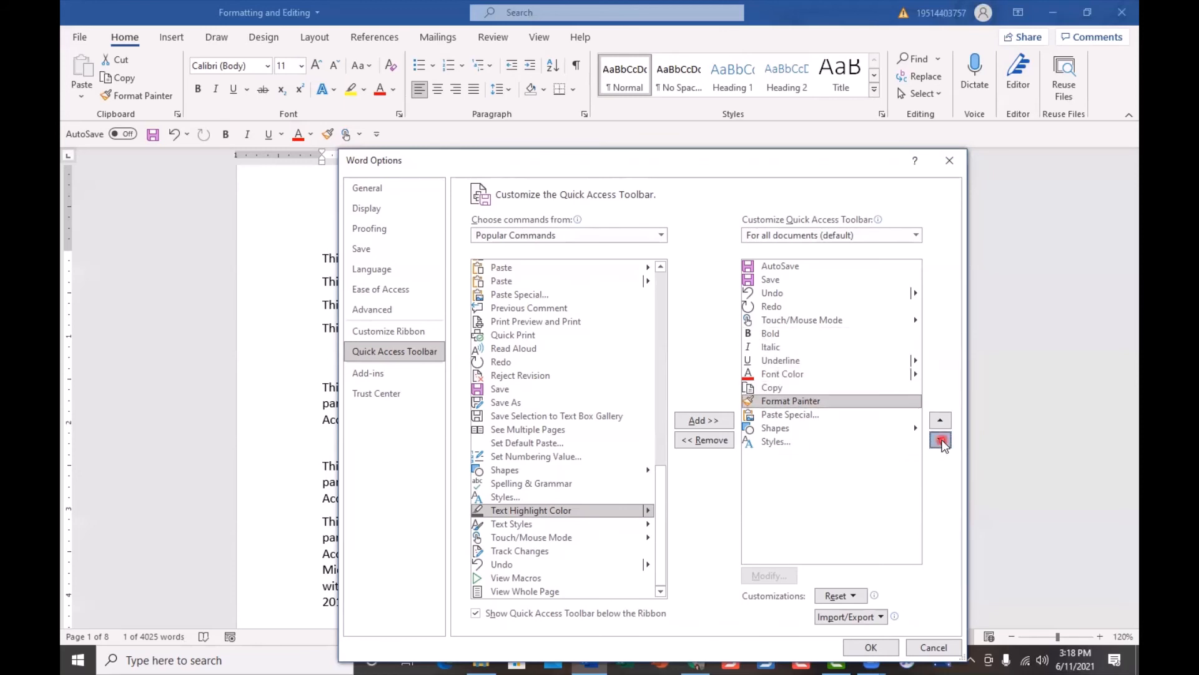
click(940, 440)
click(941, 440)
click(941, 440)
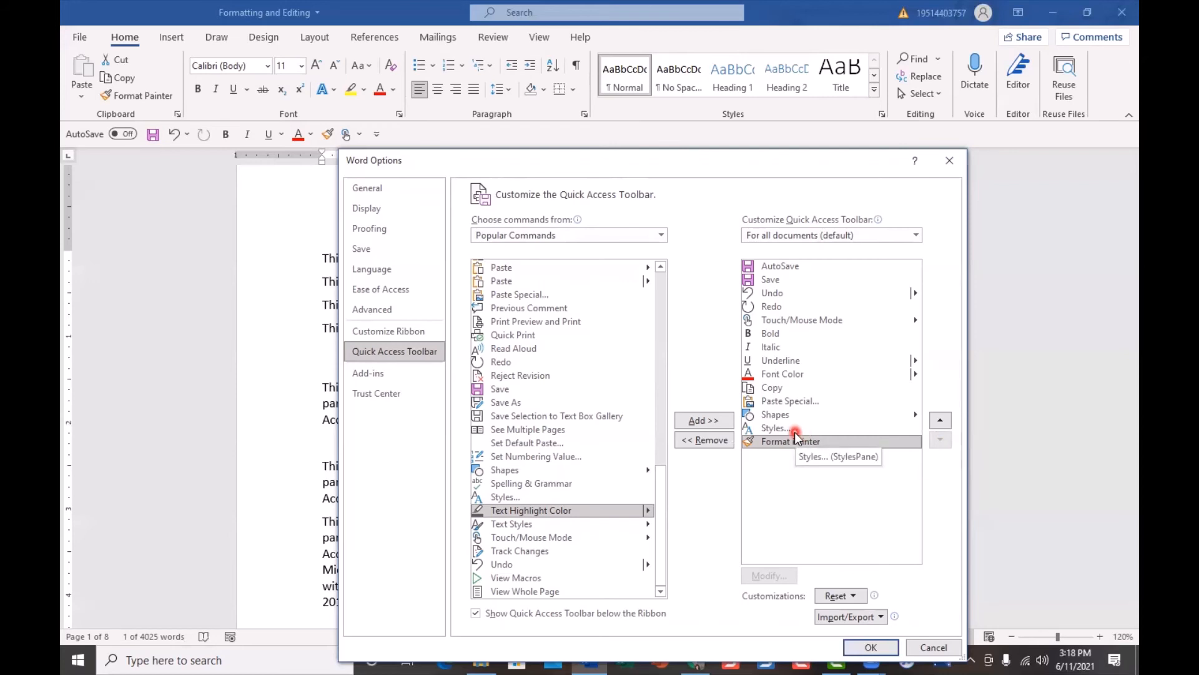
click(862, 648)
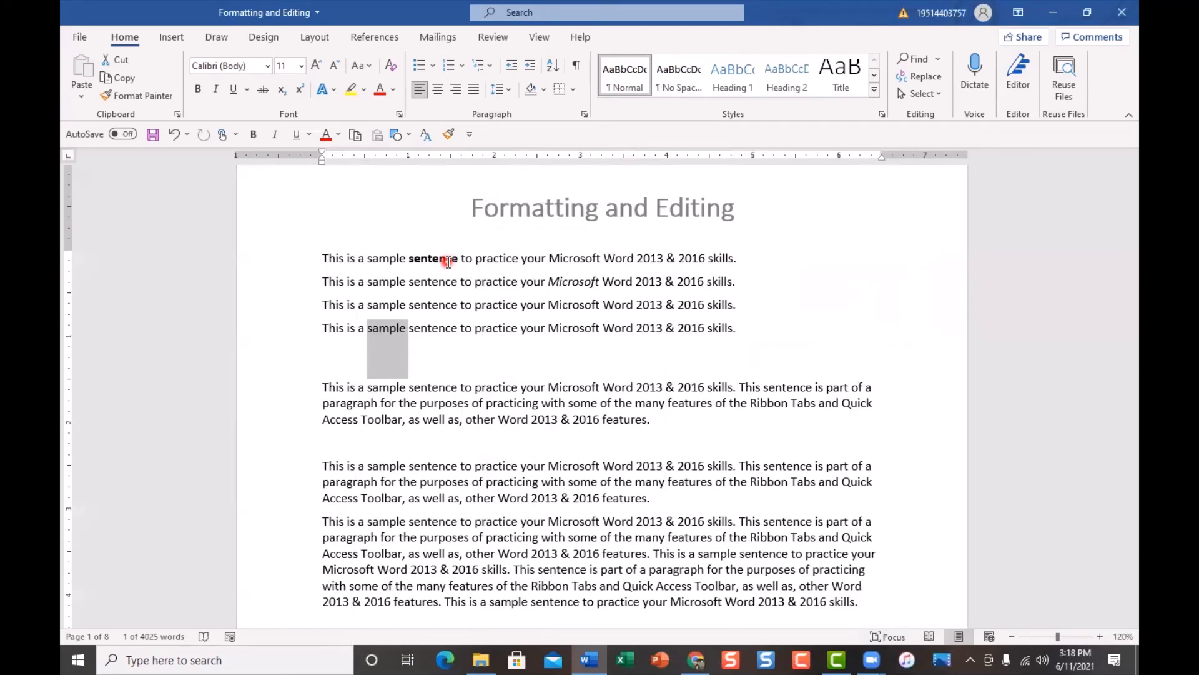
Check the Quick Access Toolbar while displaying the Review, Mailings and References ribbons
click(485, 39)
click(445, 39)
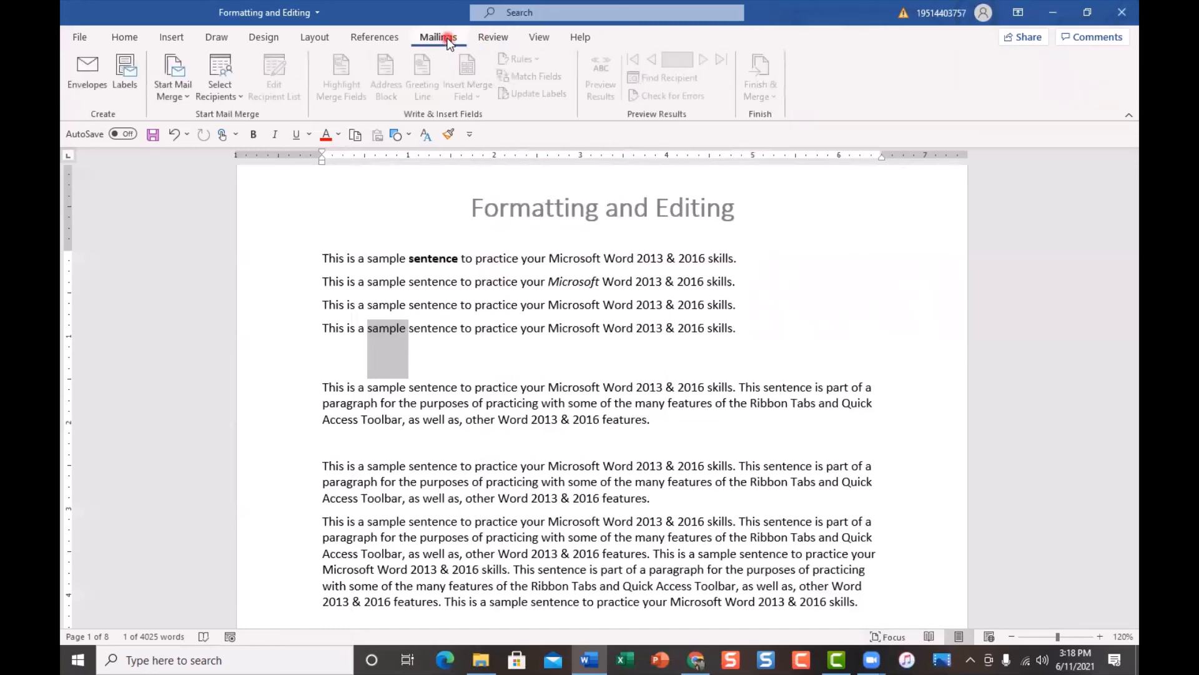
click(369, 38)
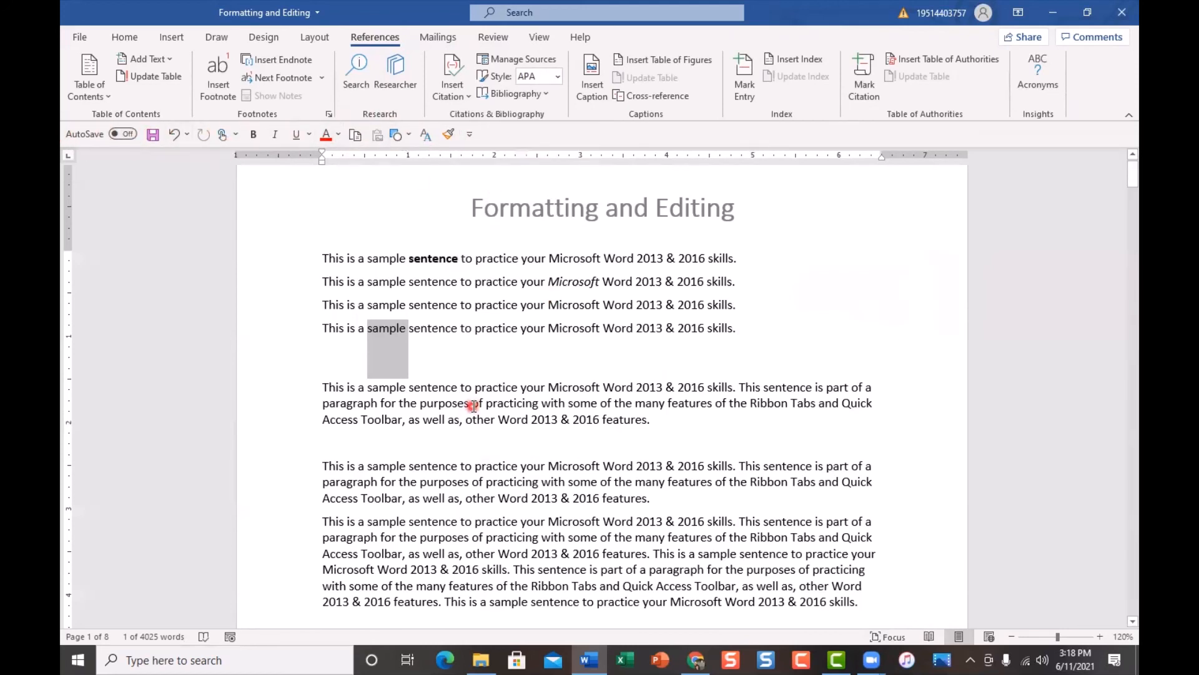
Remove the Shapes command directly from the Quick Access Toolbar
right_click(400, 141)
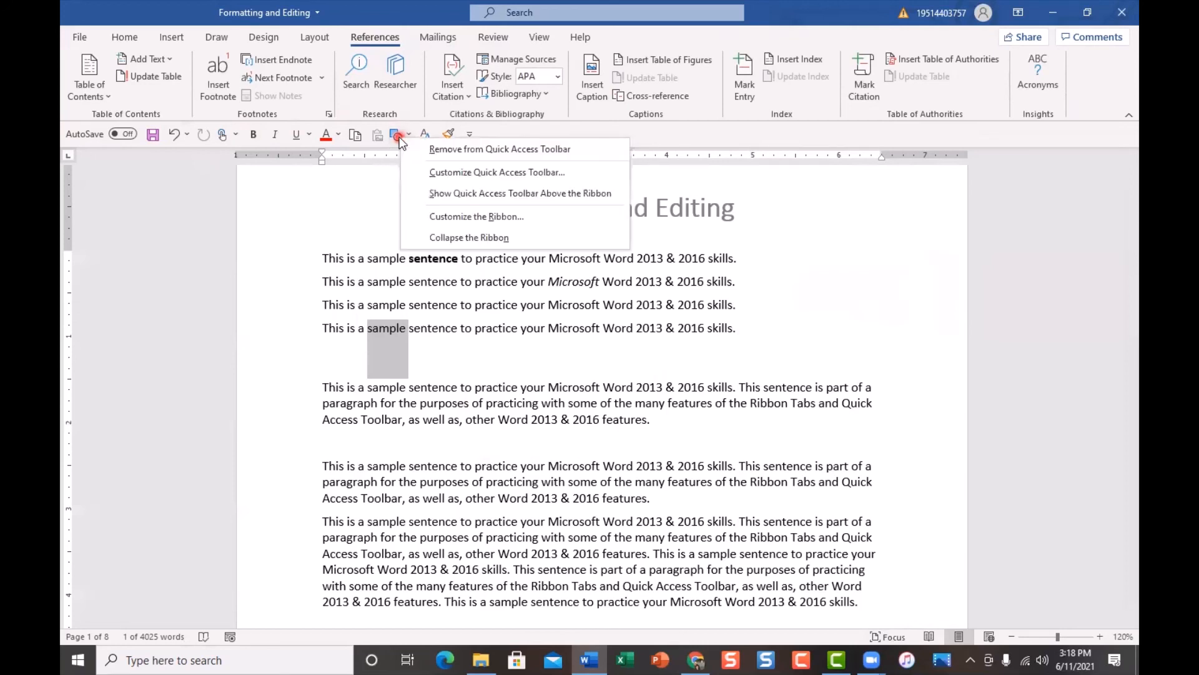
click(445, 149)
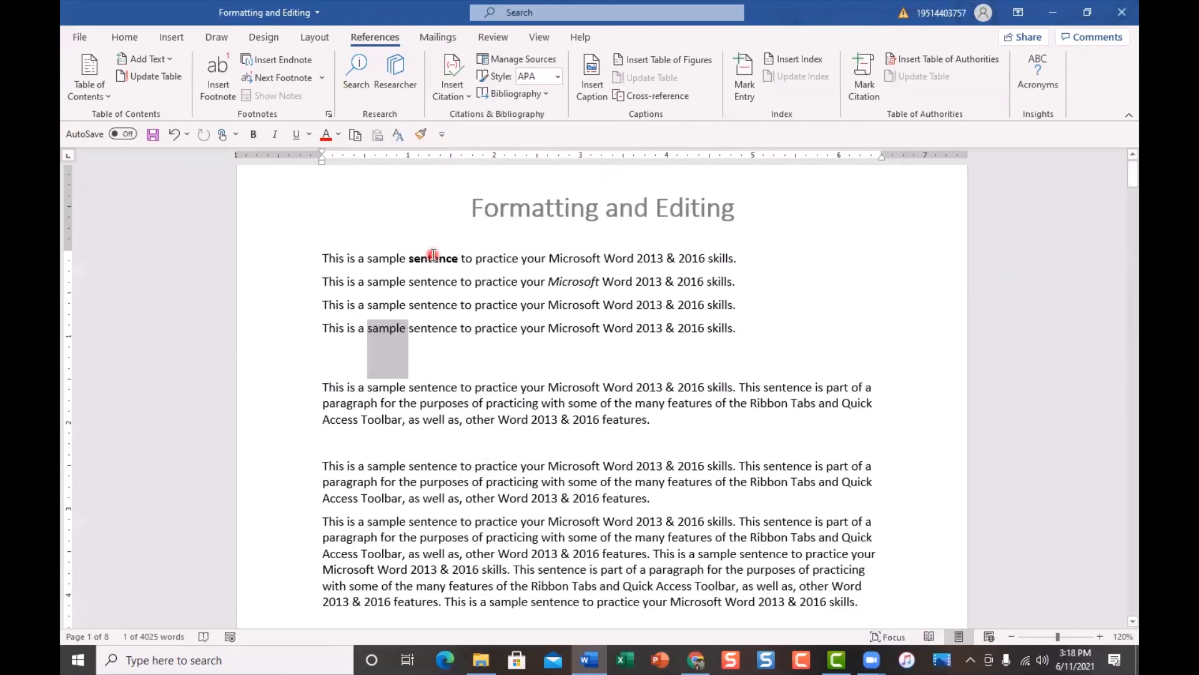